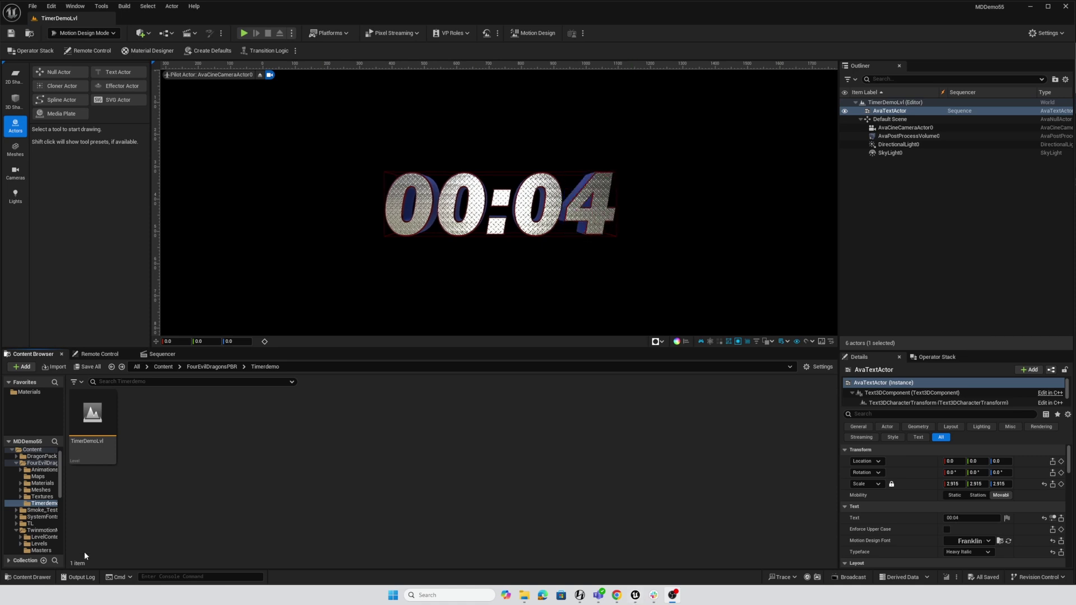
- Create a new level named DemoLvl in the Timerdemo folder, save it and open it
right_click(177, 440)
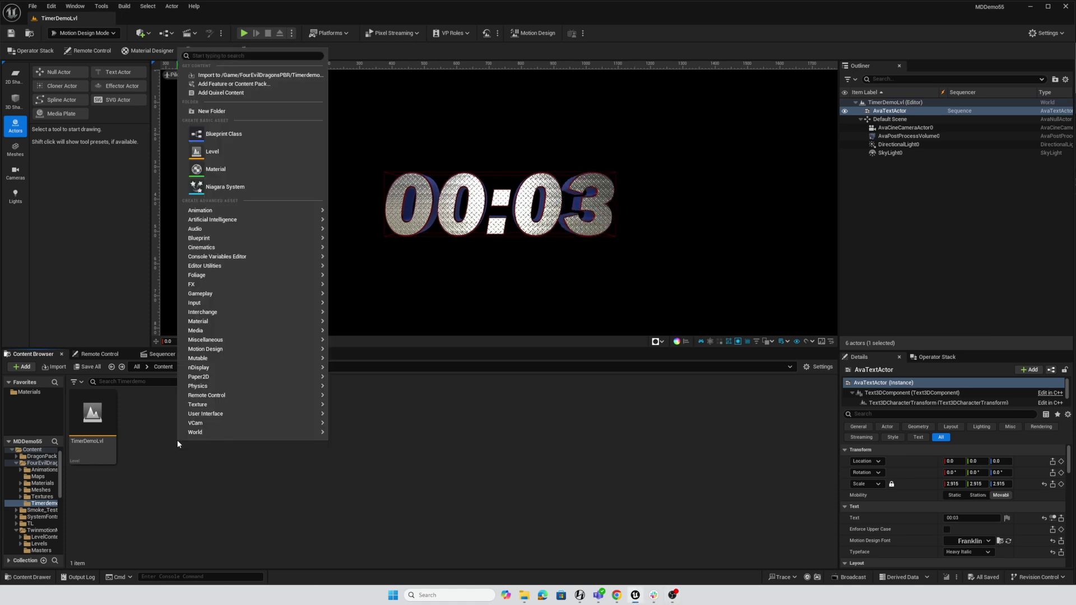
click(213, 169)
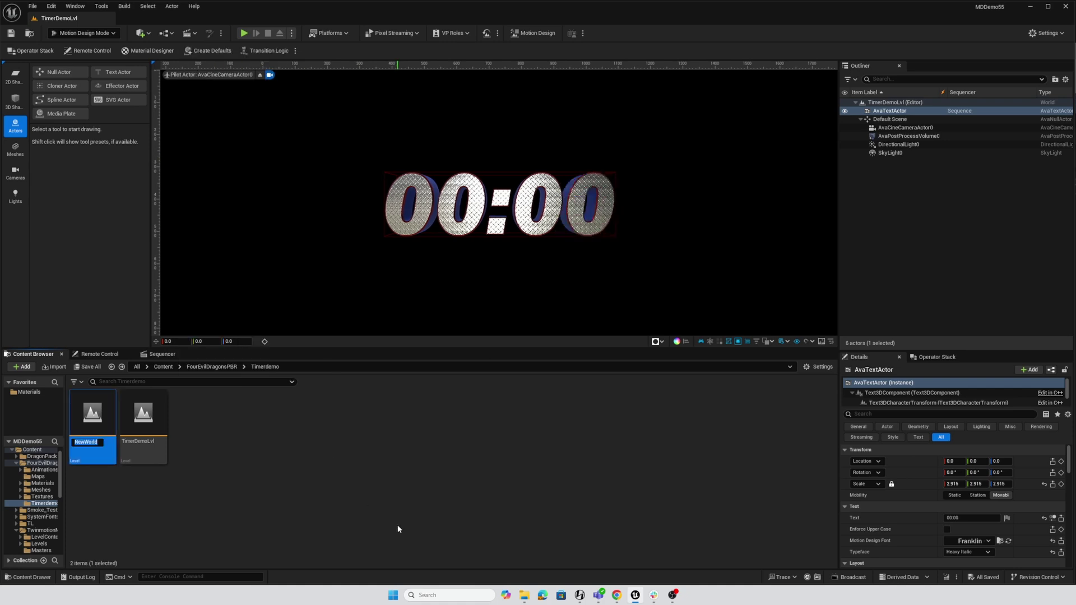
text(DemoLvl)
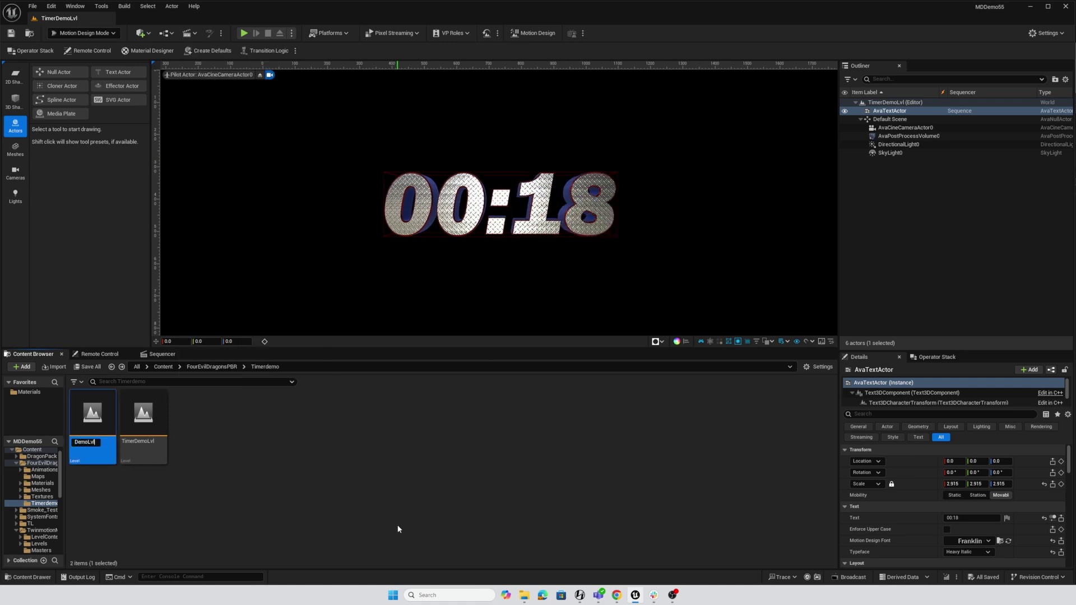
key(Return)
key(ctrl+s)
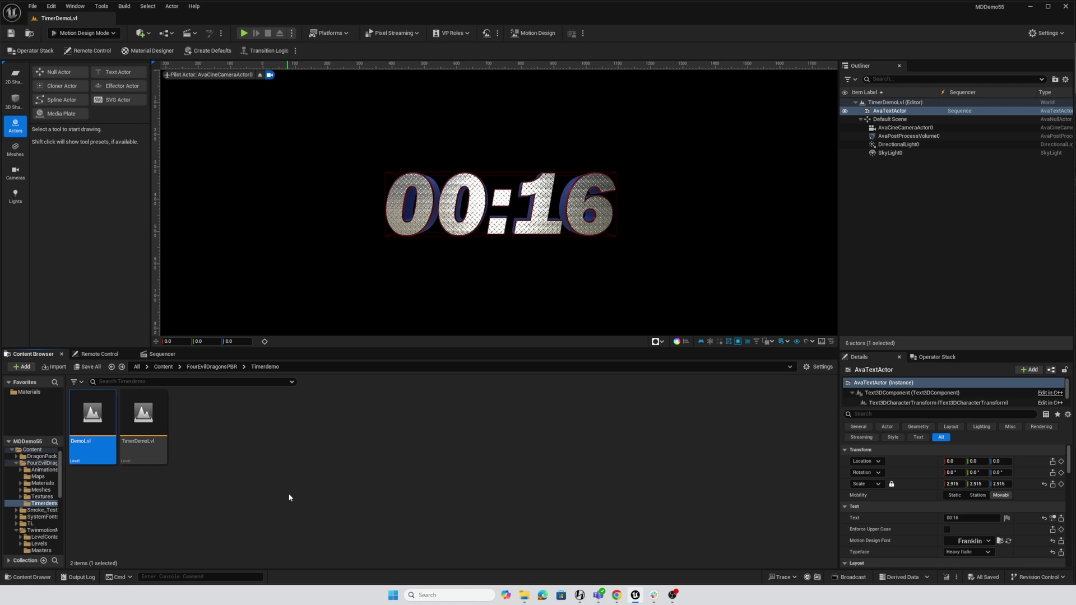
double_click(92, 415)
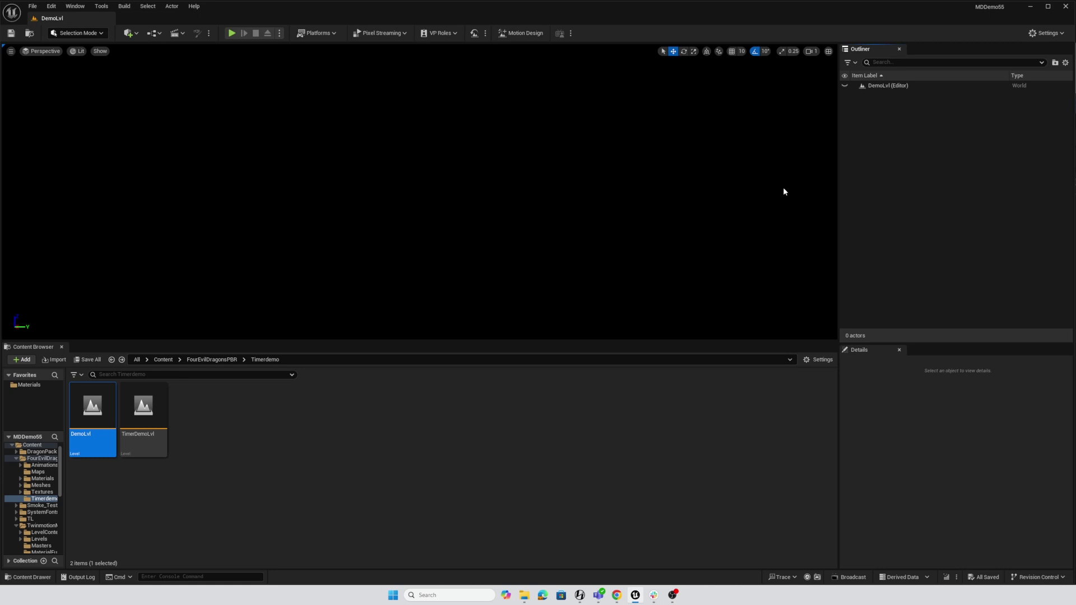
- Switch to Motion Design mode and spawn the default cine camera, lights and post process
click(521, 33)
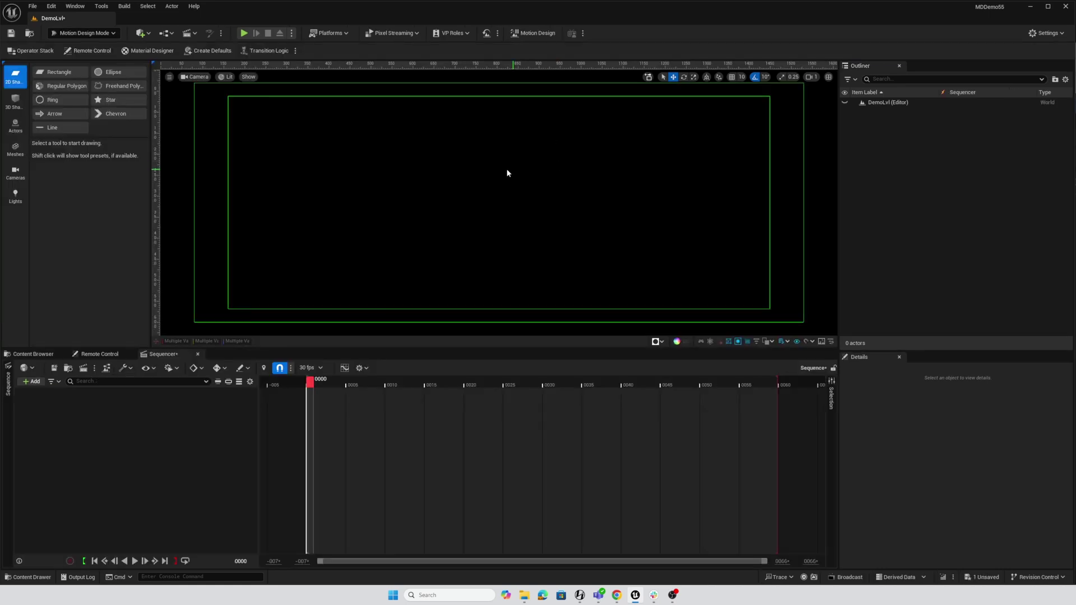
click(209, 51)
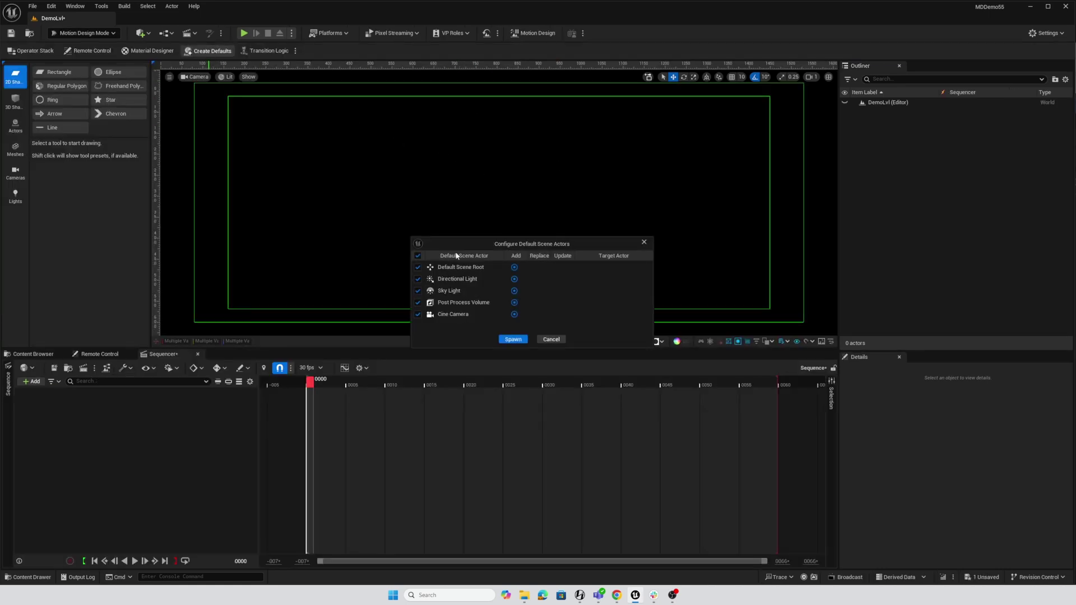
click(513, 340)
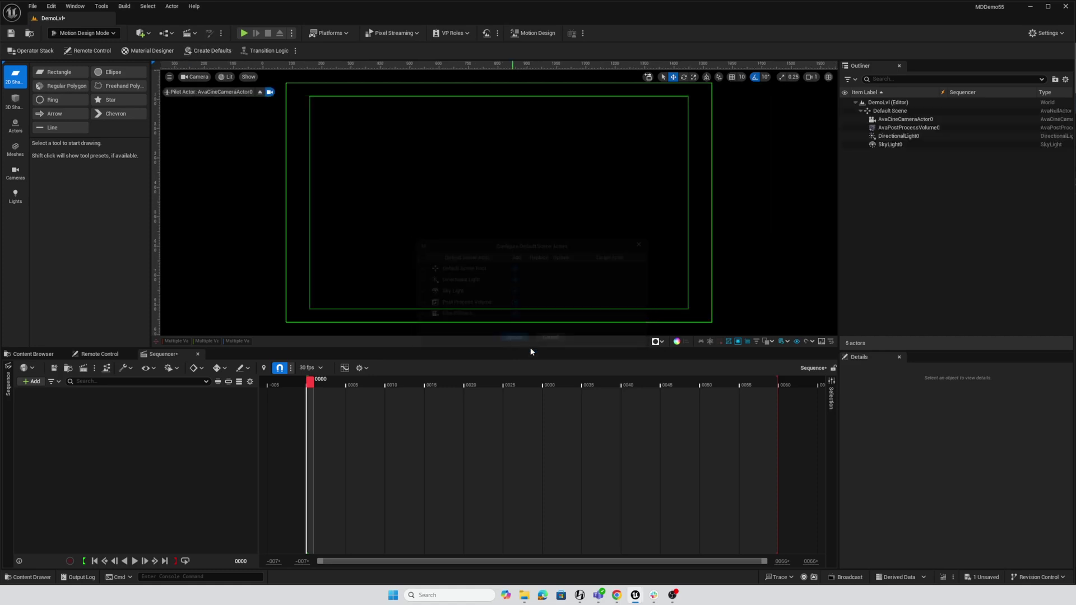
- Add a Text actor at the frame centre and select AvaTextActor in the Outliner
click(14, 128)
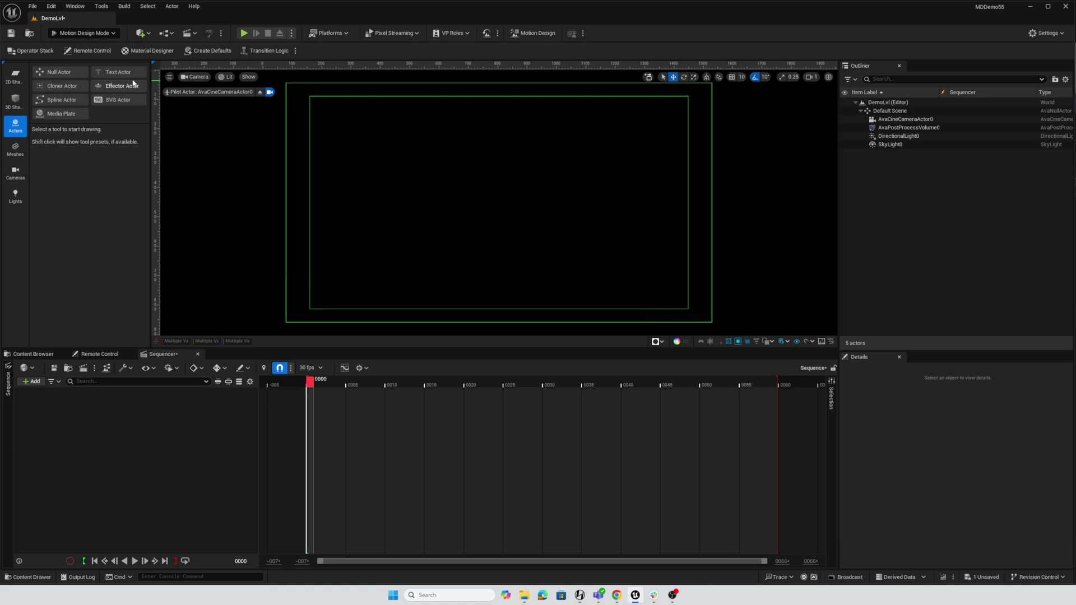
double_click(118, 71)
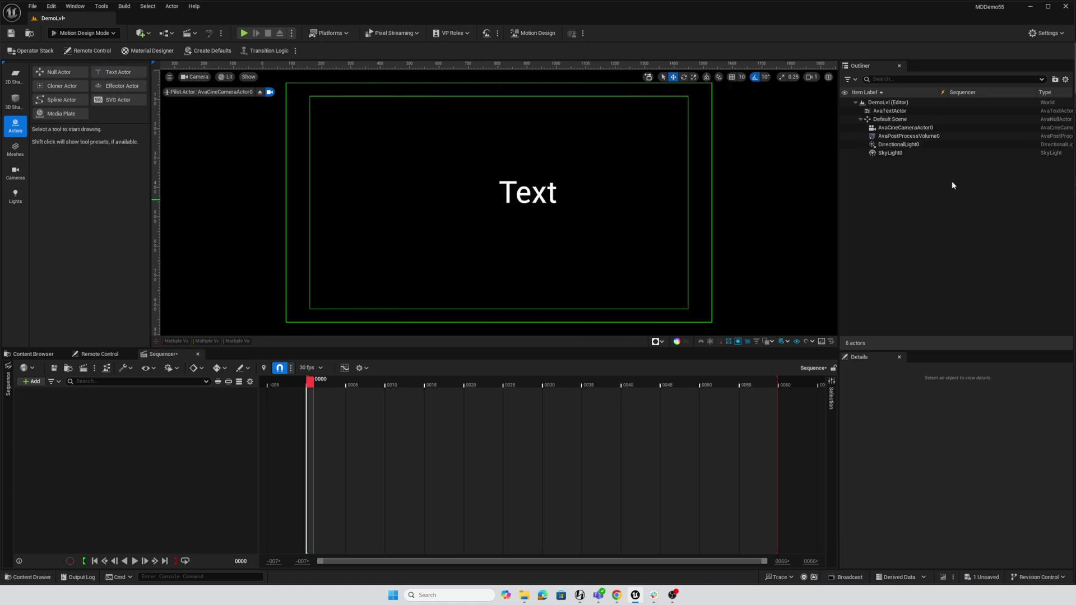
click(885, 111)
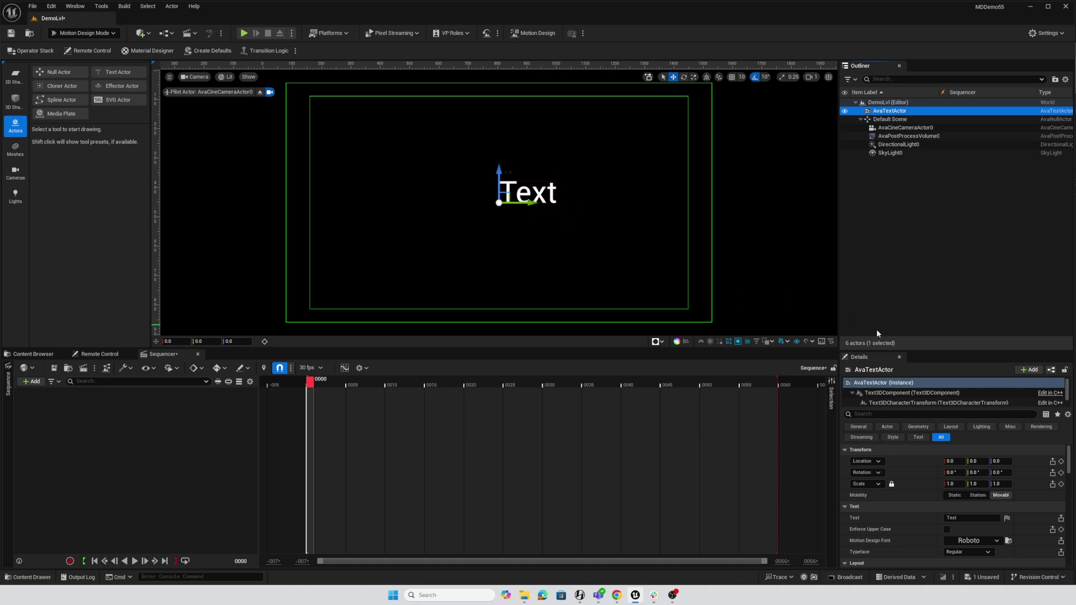
- Give the text Franklin Heavy Italic, scale 2.235, extrude 20.0 and bevel 1.0
drag(931, 350, 911, 180)
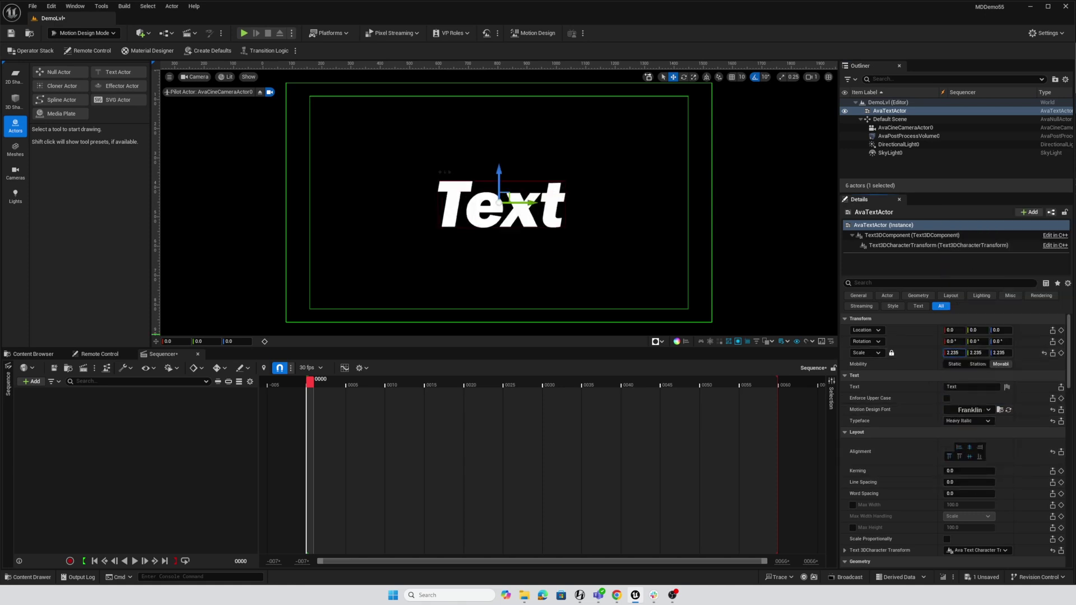
scroll(1070, 436, down, 15)
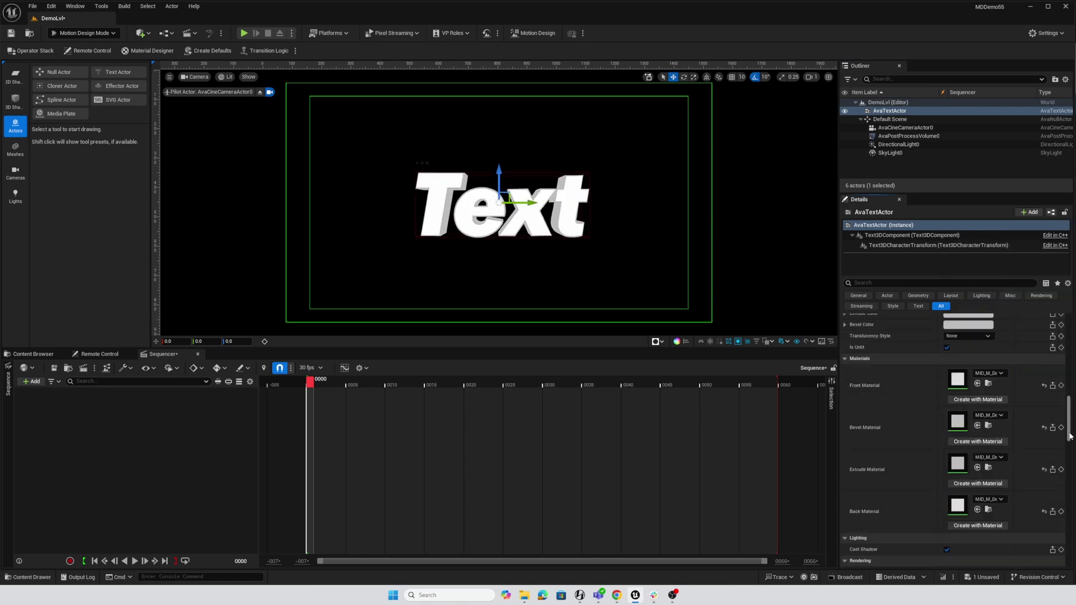
scroll(1063, 386, up, 5)
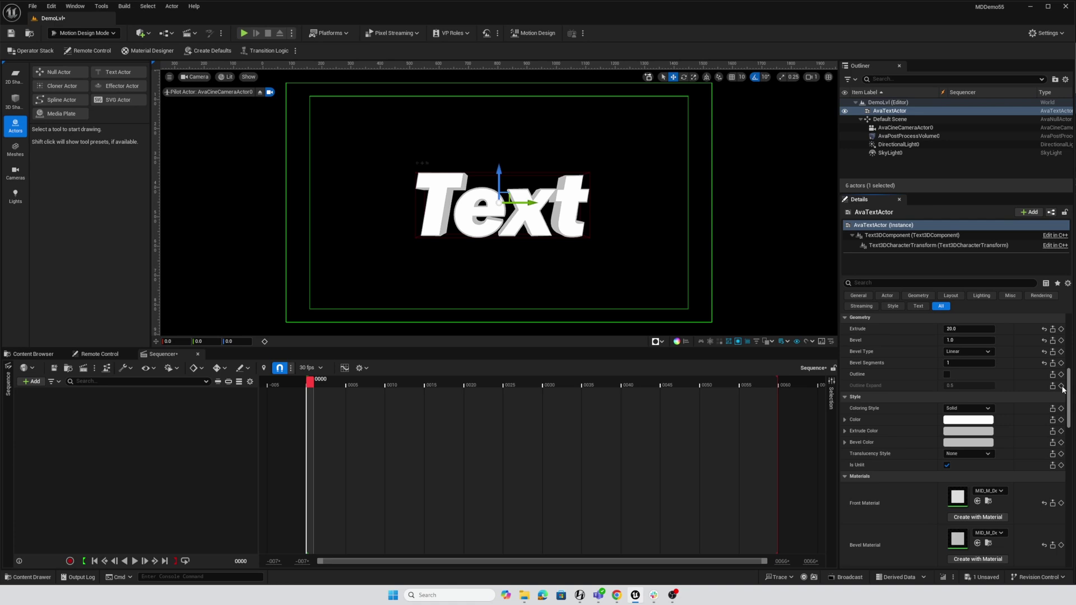
scroll(1063, 386, up, 2)
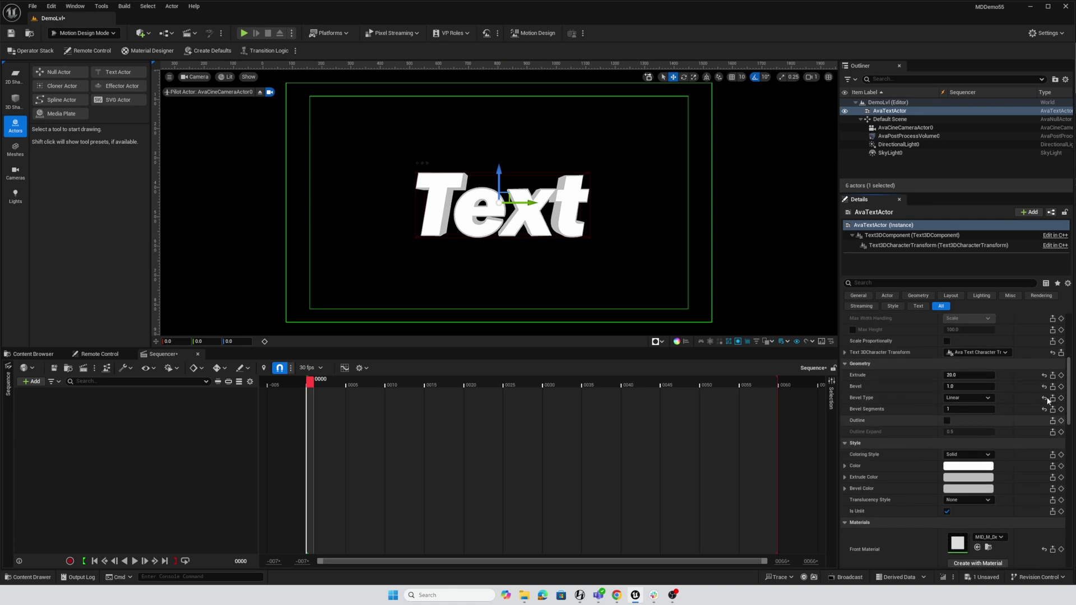
scroll(958, 363, down, 1)
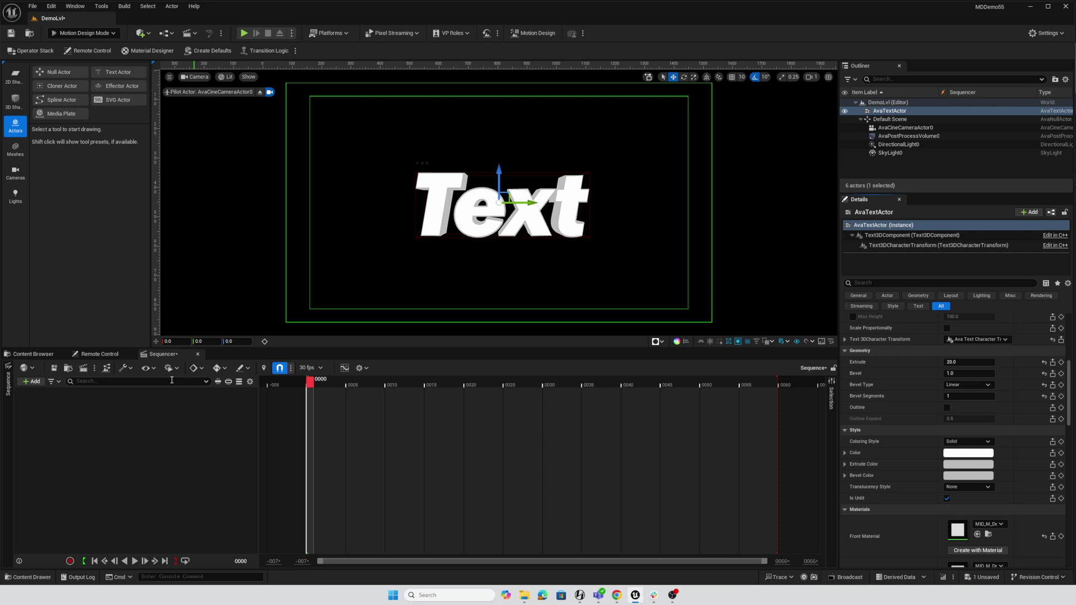
- Browse to the Materials > Metal folder in the Content Browser
click(34, 354)
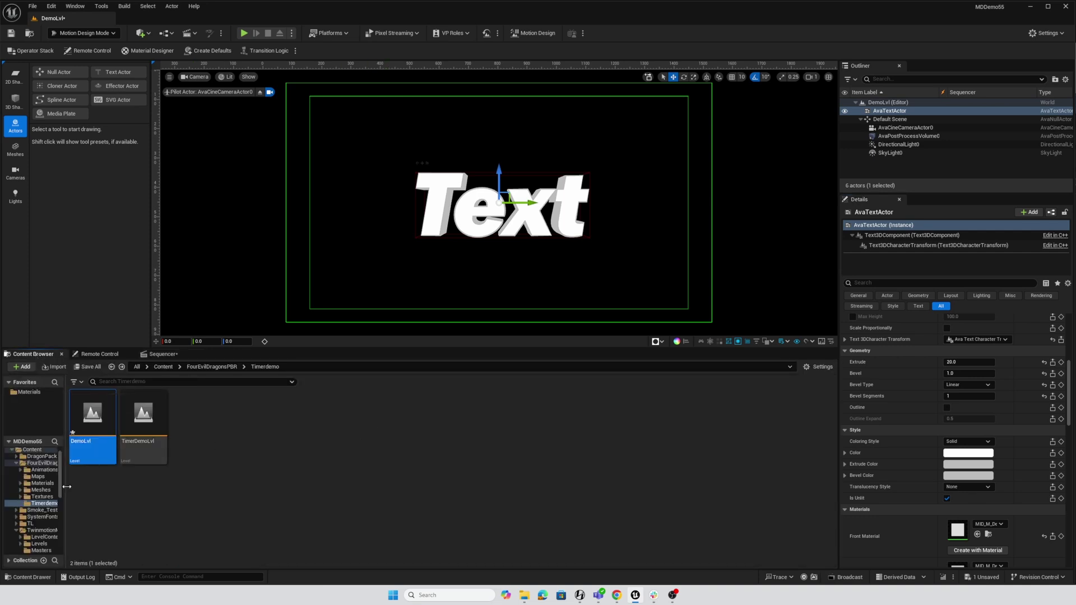
drag(65, 541, 90, 541)
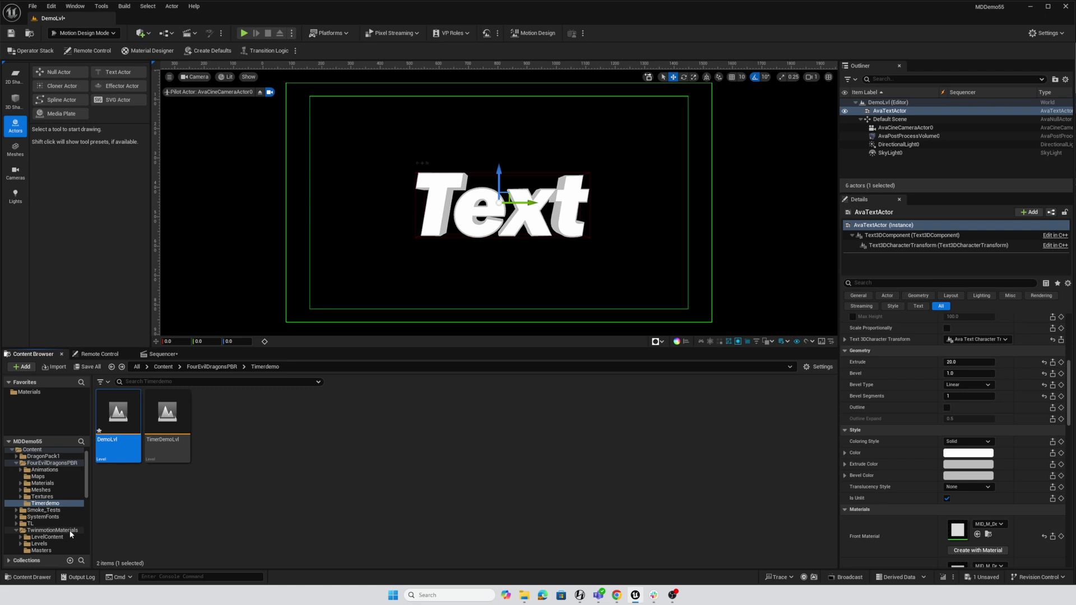
click(17, 393)
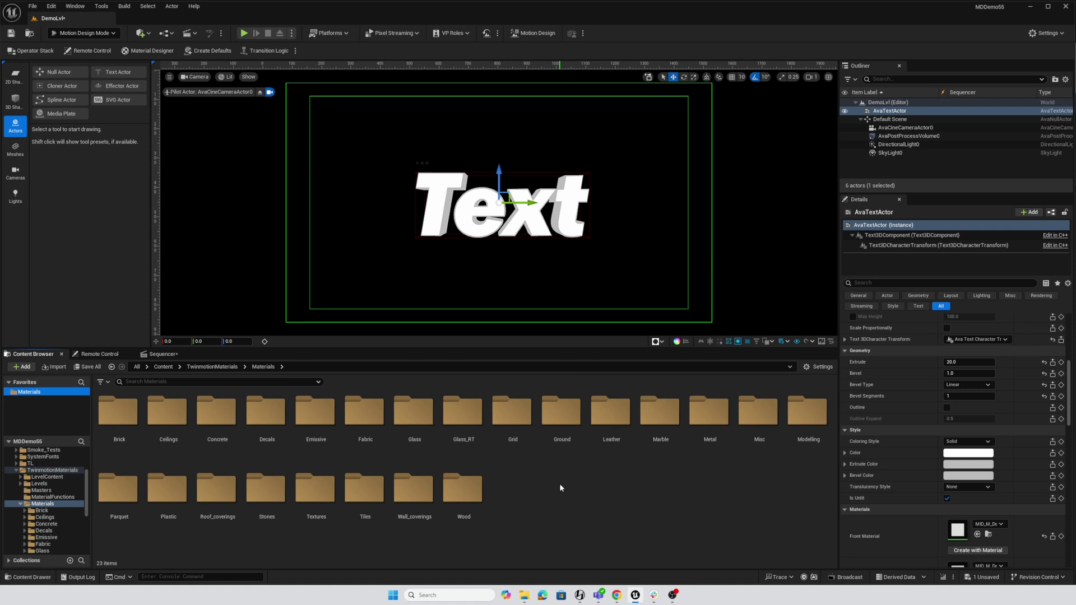
double_click(708, 412)
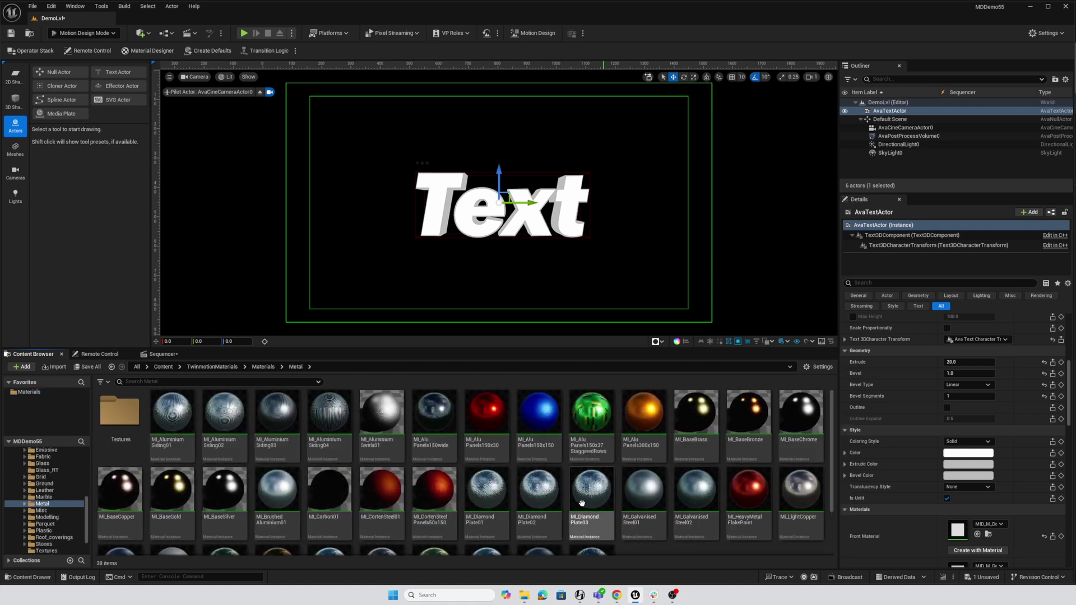
- Assign Diamond Plate02 to the front, Alu Panels150x30 to the bevel and Alu Panels150x150 to the extrude
scroll(921, 491, down, 3)
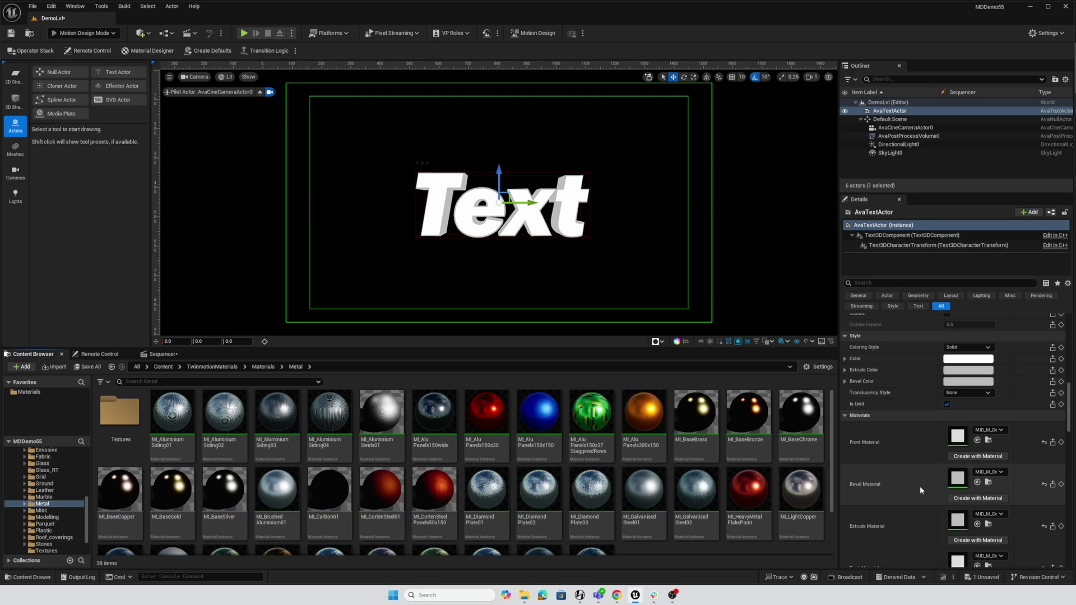
drag(538, 488, 964, 436)
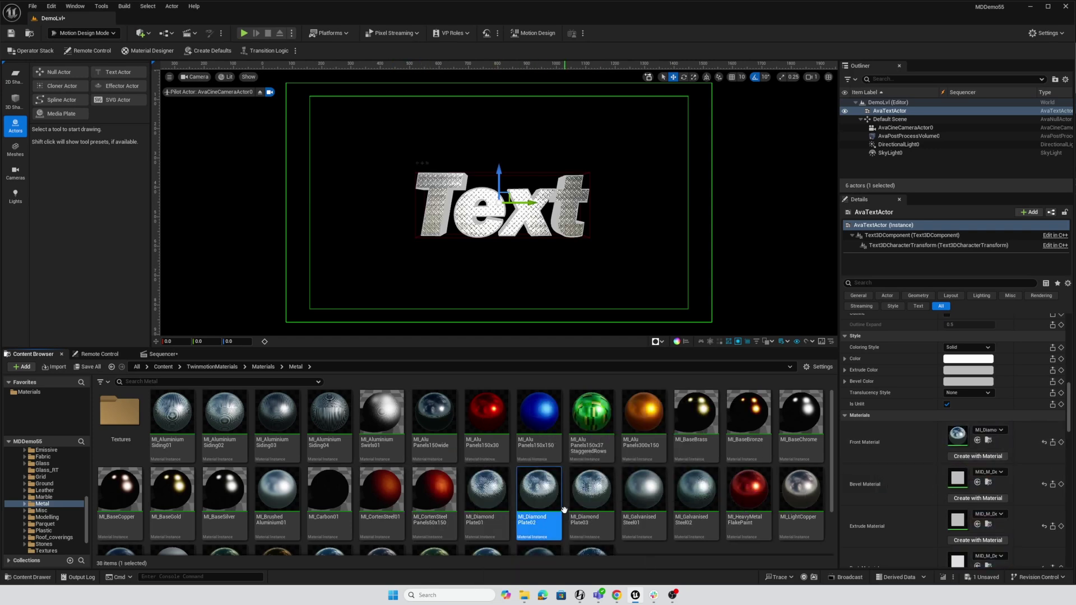
scroll(645, 505, down, 2)
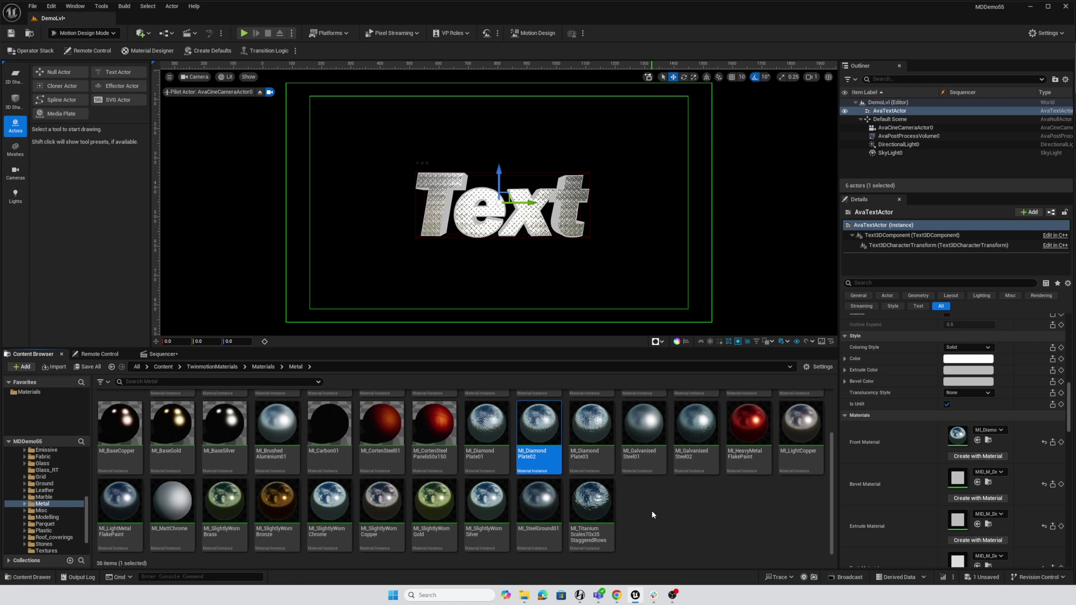
scroll(653, 510, up, 2)
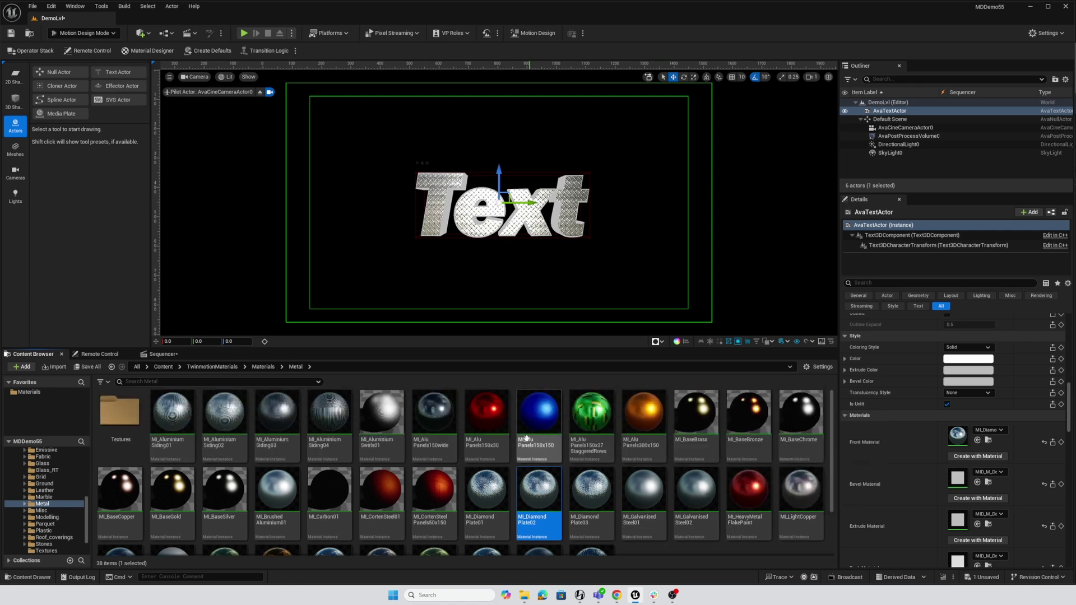
drag(486, 418, 963, 481)
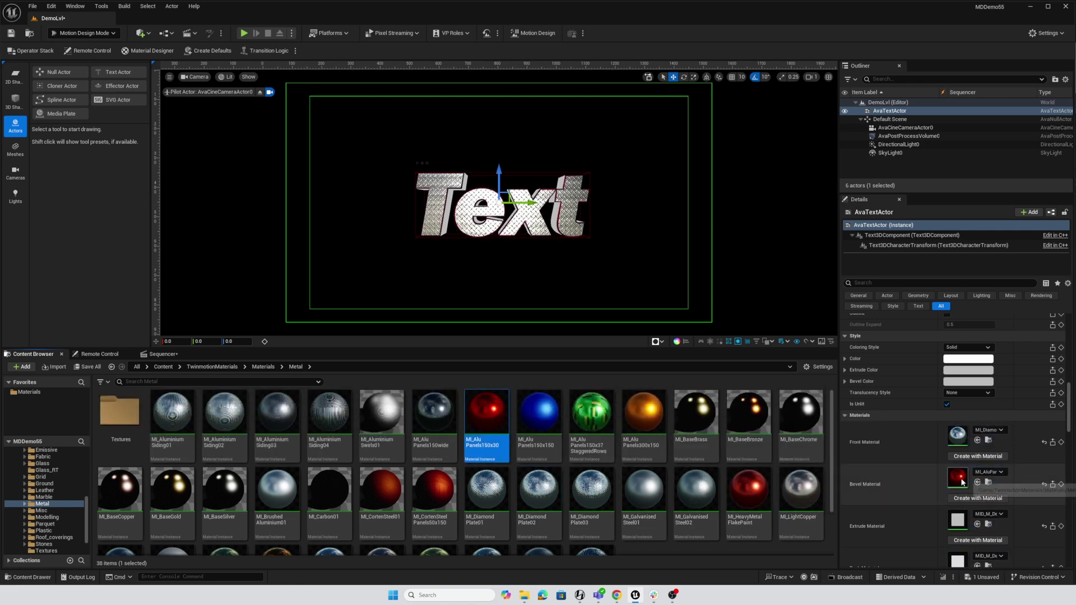
drag(537, 418, 962, 524)
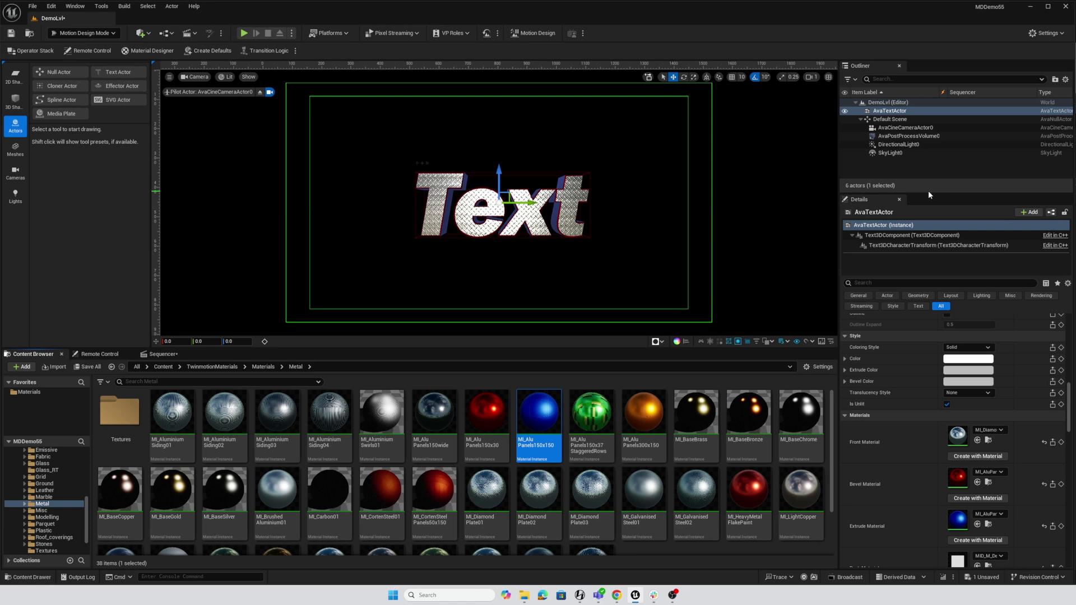
drag(928, 194, 908, 307)
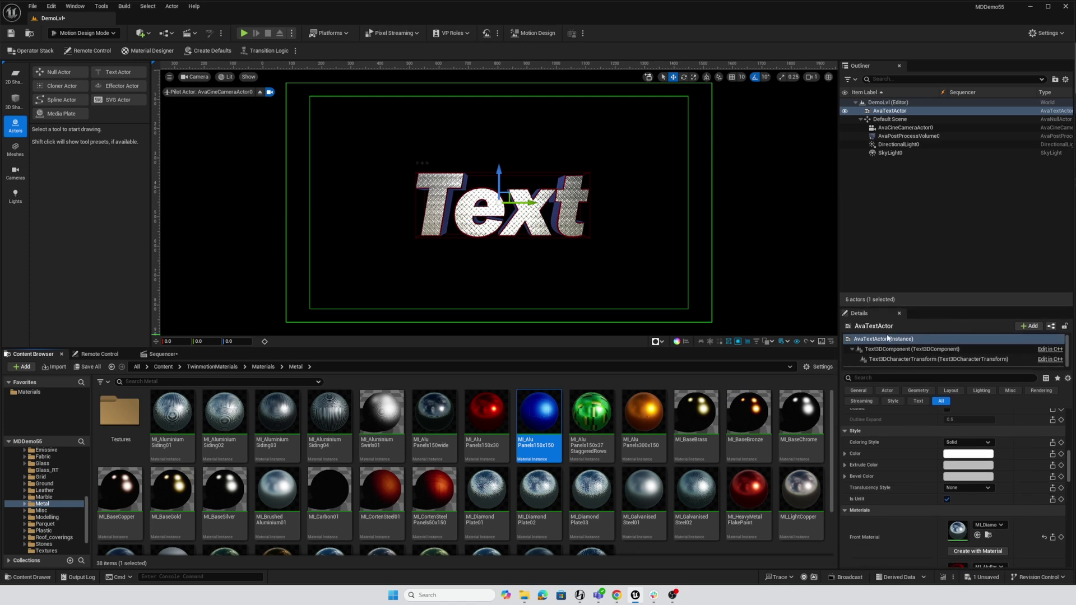
- Add a Clock animator to the text and link it to all Text properties
click(30, 51)
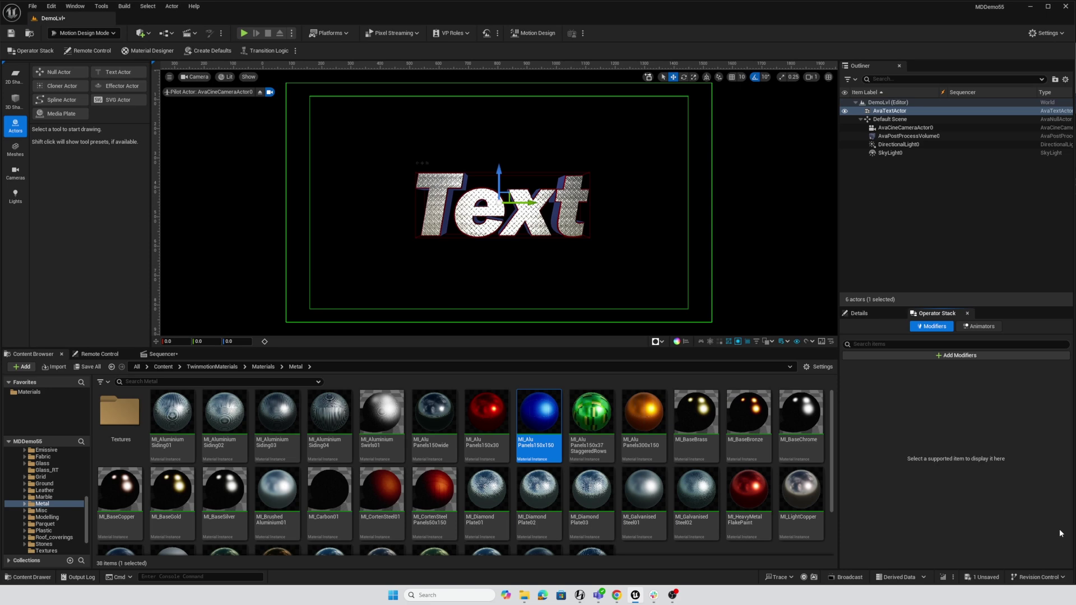
click(979, 327)
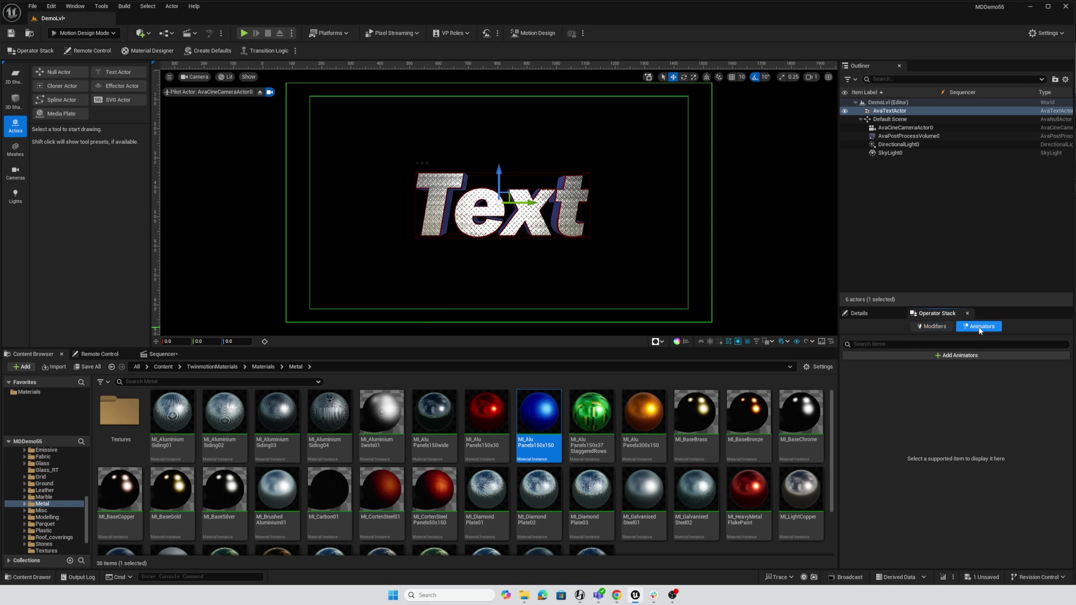
click(955, 355)
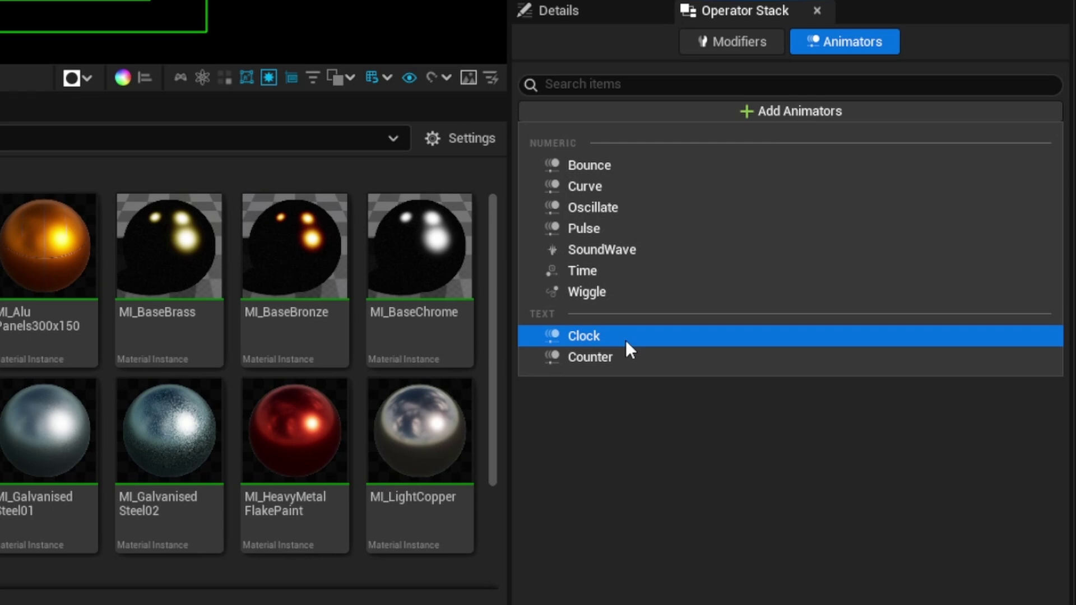
click(607, 339)
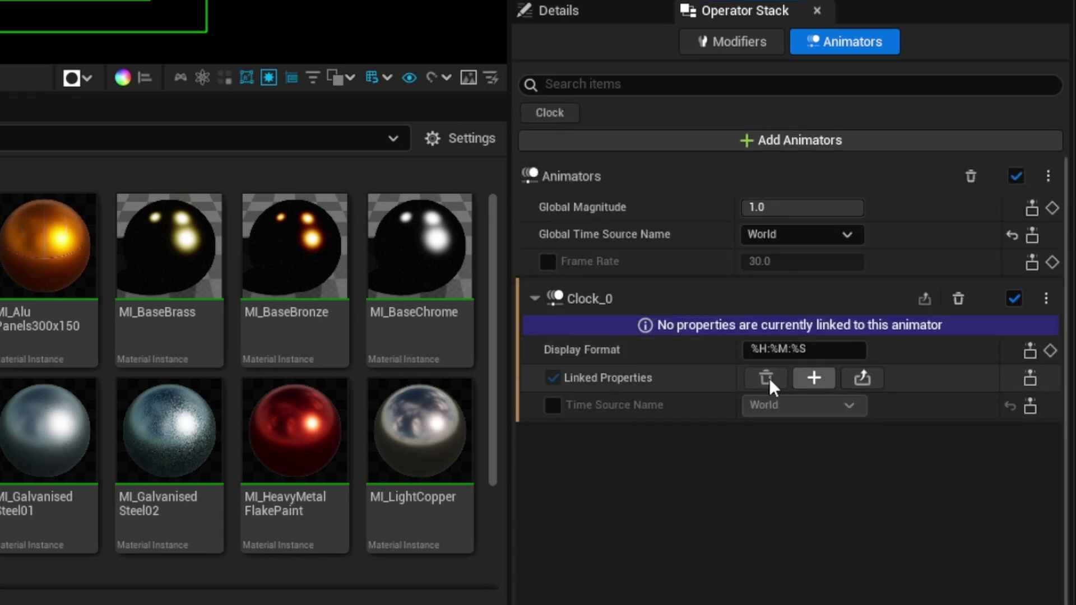
click(812, 374)
mouse_move(828, 431)
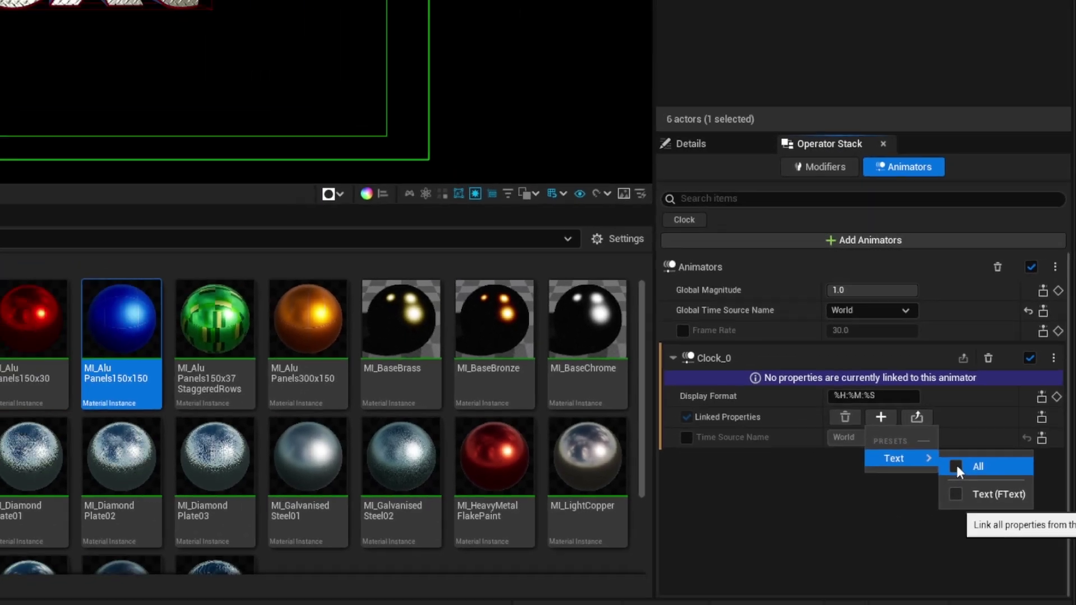
click(931, 447)
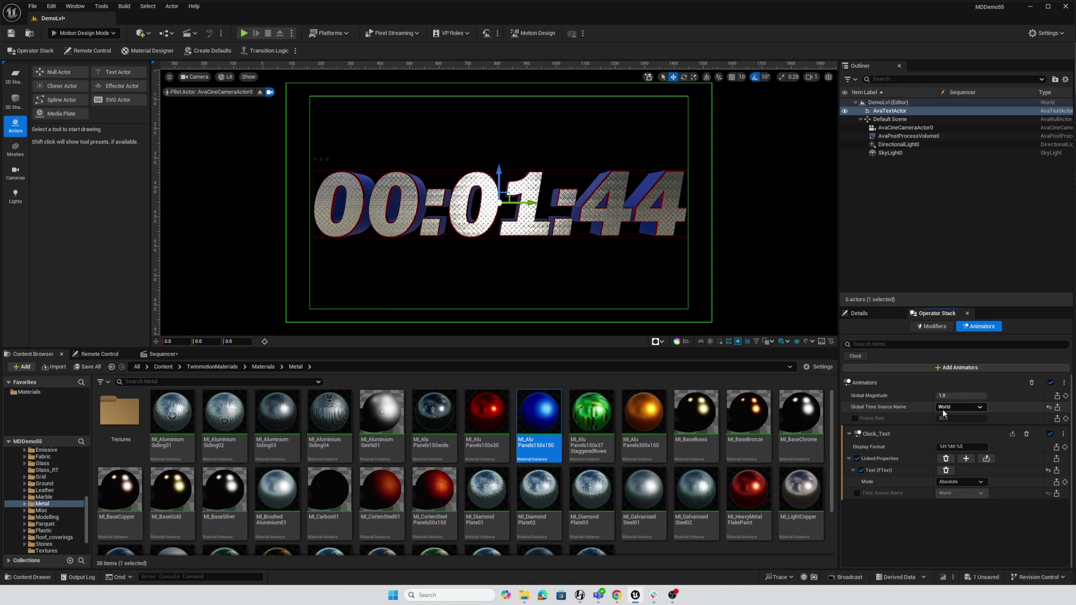
- Set the animator time source to Manual with a Custom Time of 5min
click(951, 408)
click(947, 423)
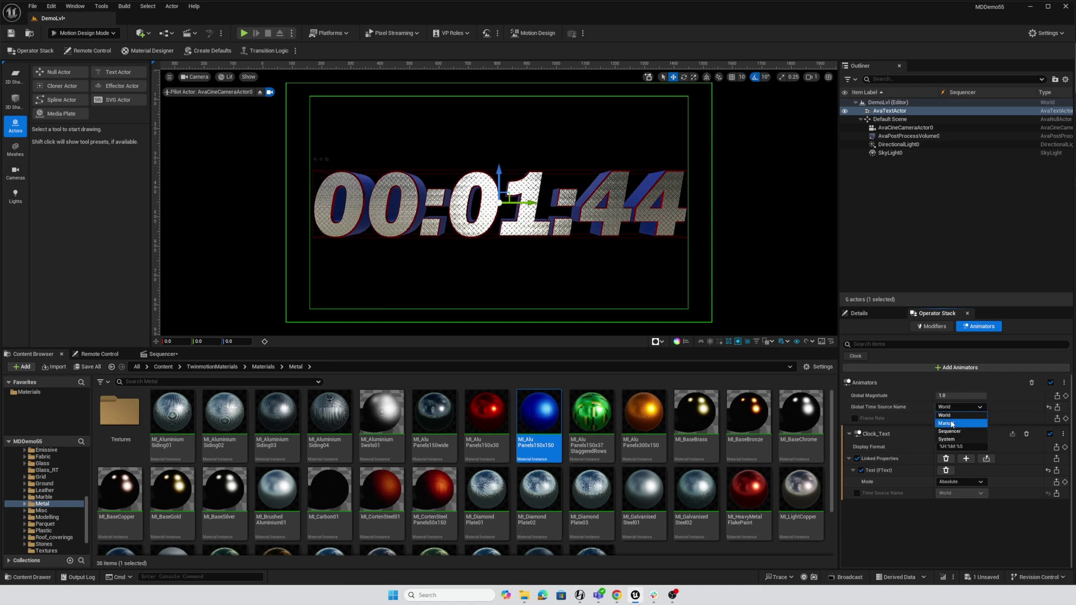
click(965, 417)
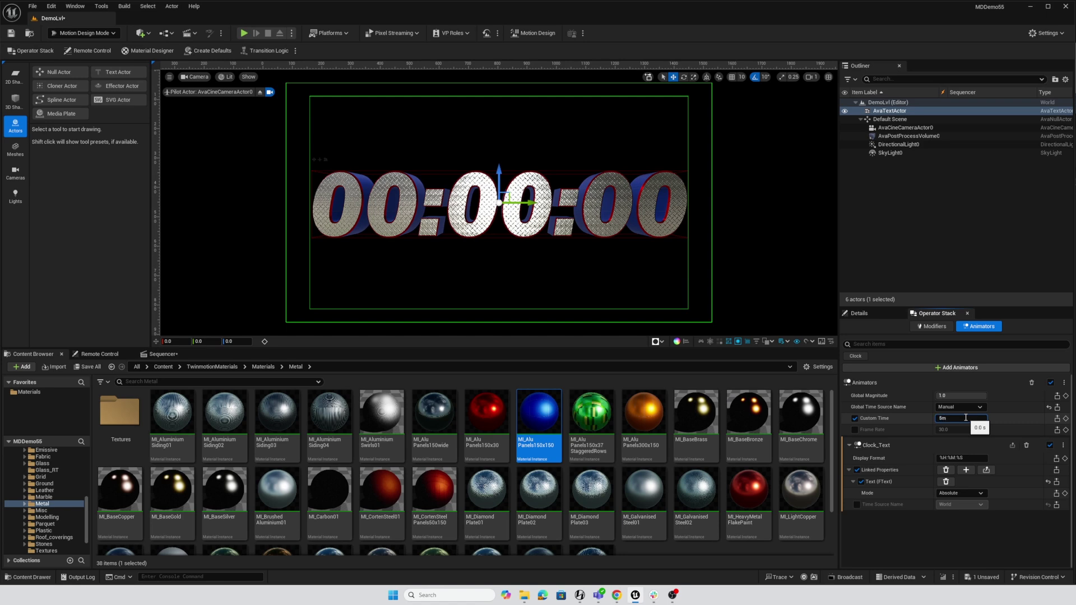
text(5m)
key(Return)
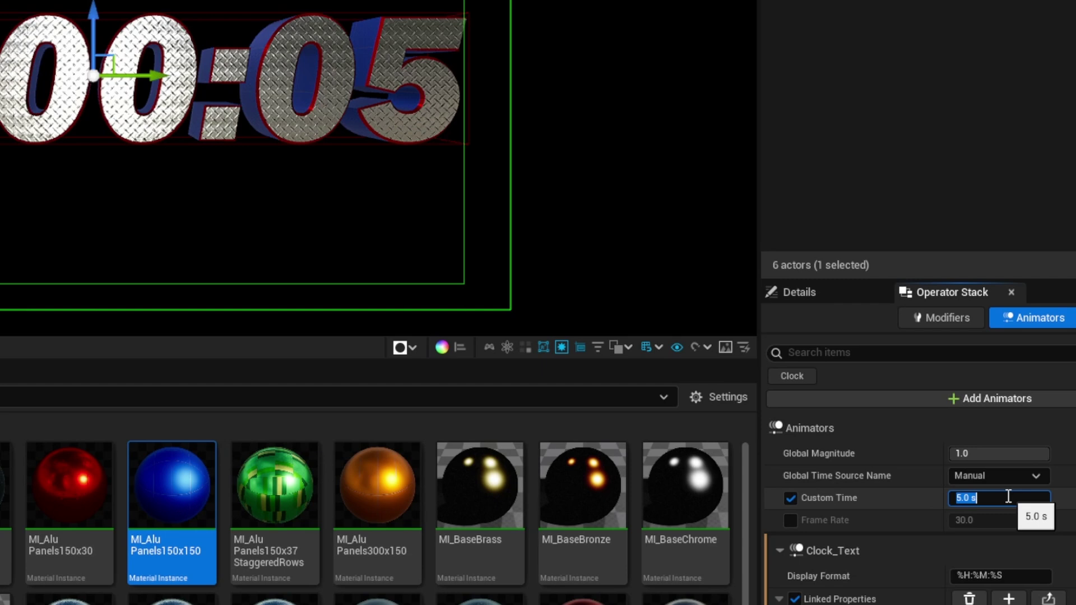
text(5min)
key(Return)
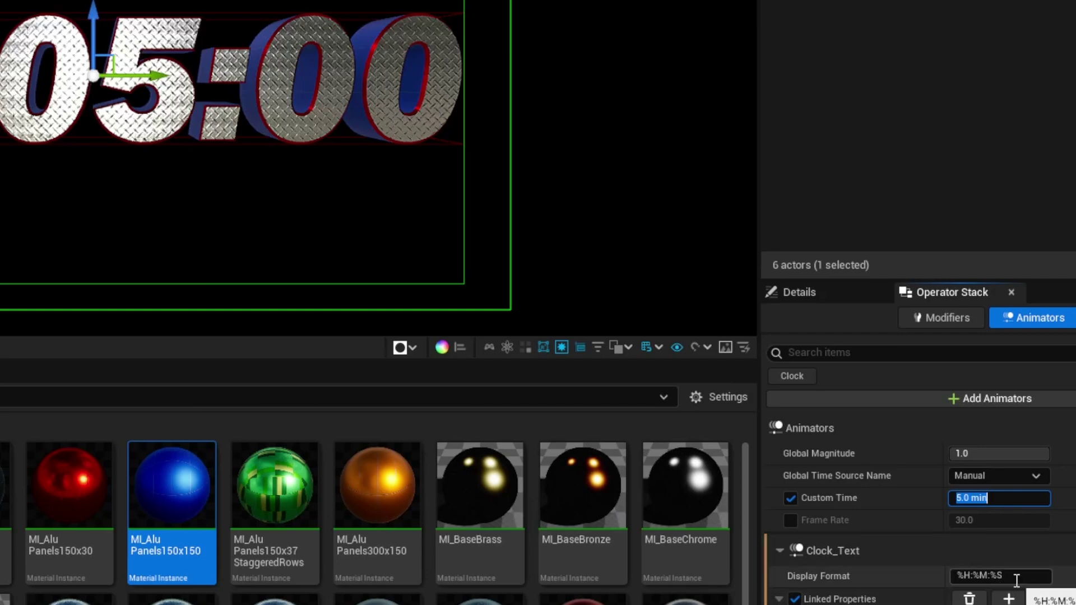
- Remove %H: from the clock display format, leaving %M:%S so the text reads 05:00, then show Sequencer
mouse_move(807, 577)
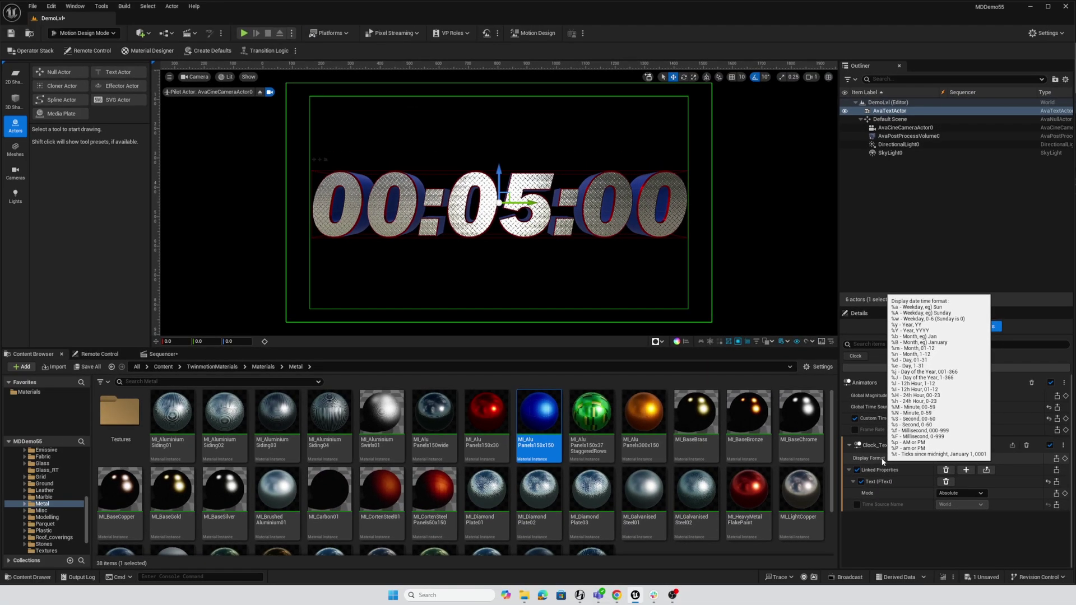
click(948, 459)
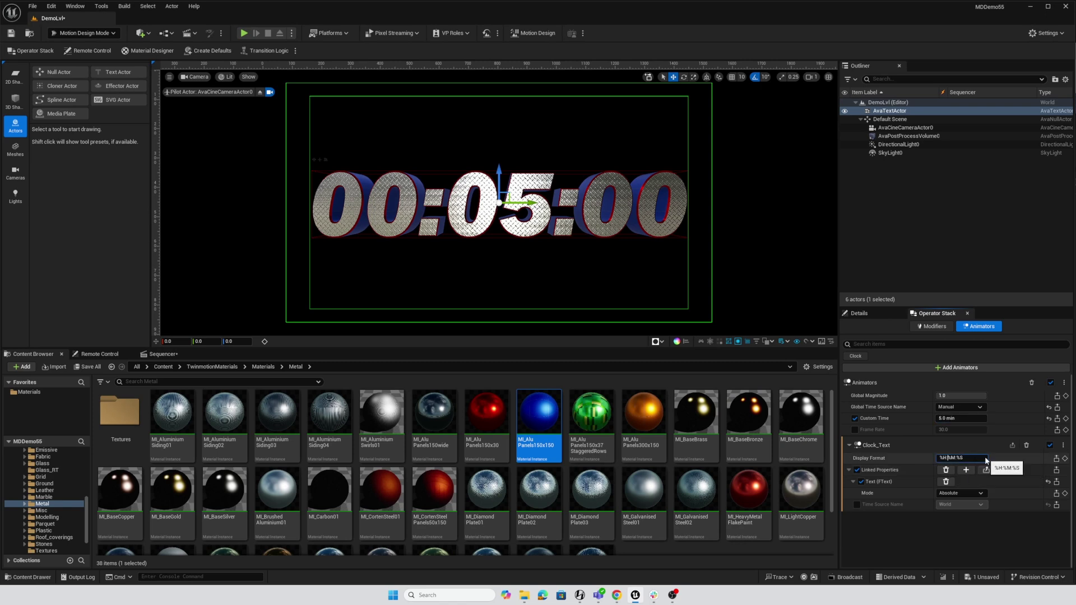
key(shift+Home)
key(BackSpace)
key(Return)
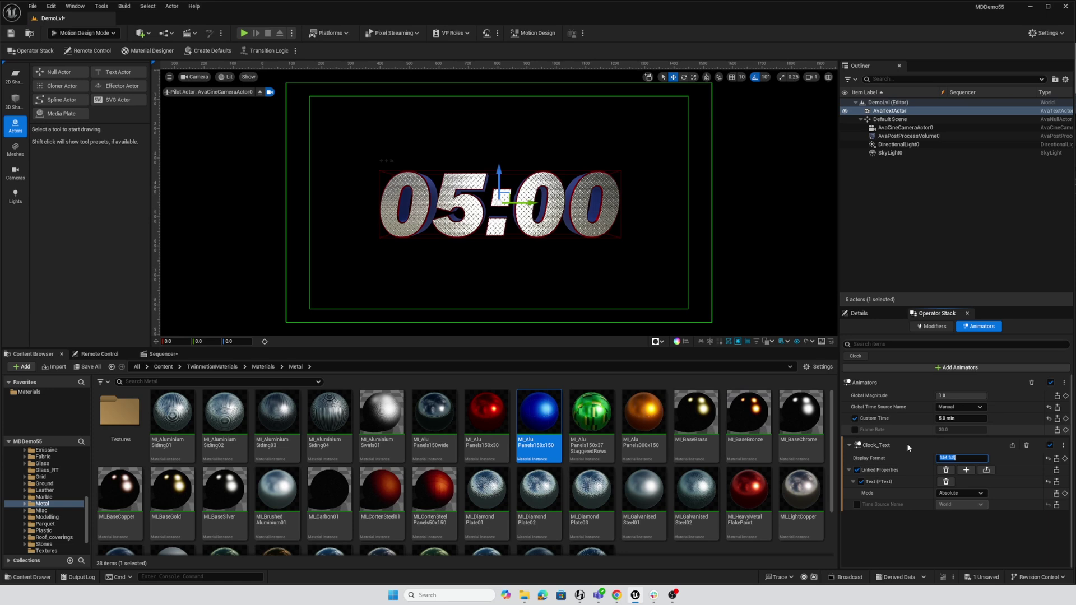
click(144, 357)
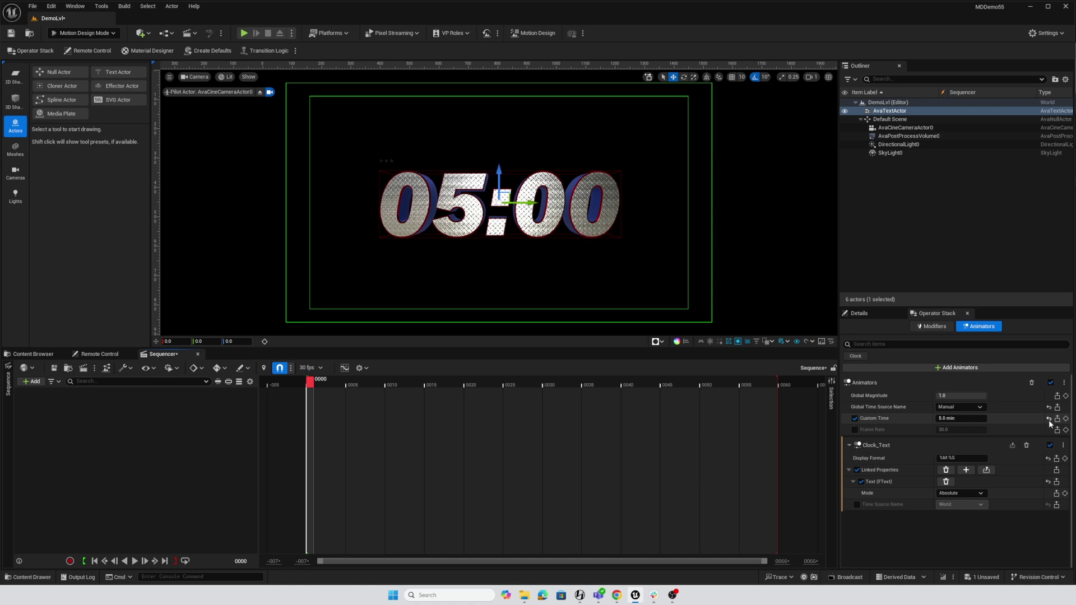
- Key Custom Time at 300 on frame 0 and 0 on frame 300, ending playback at frame 300
click(1066, 419)
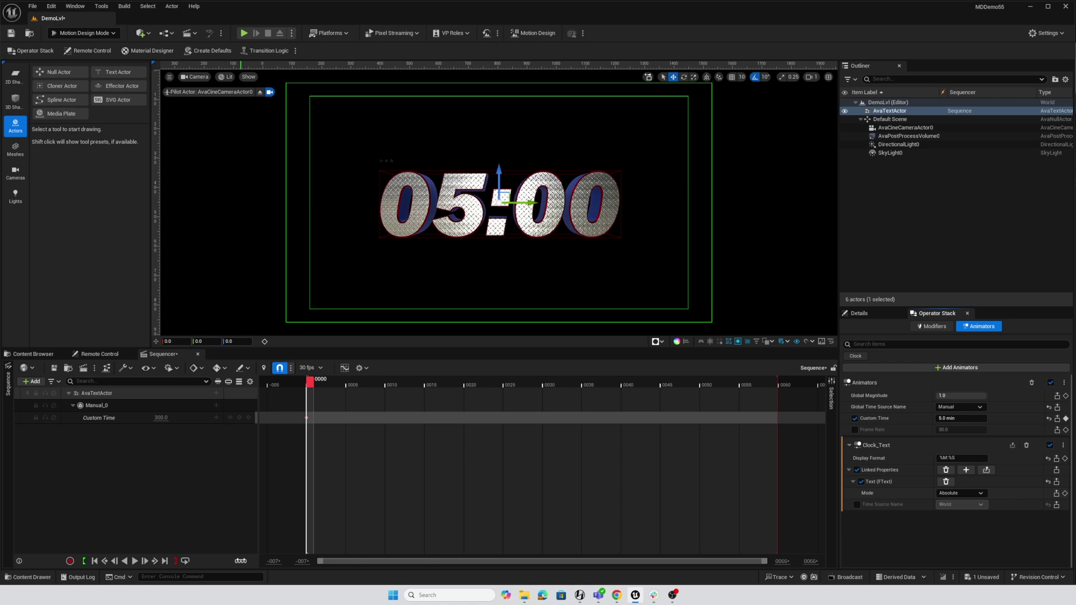
click(240, 561)
text(3)
key(Return)
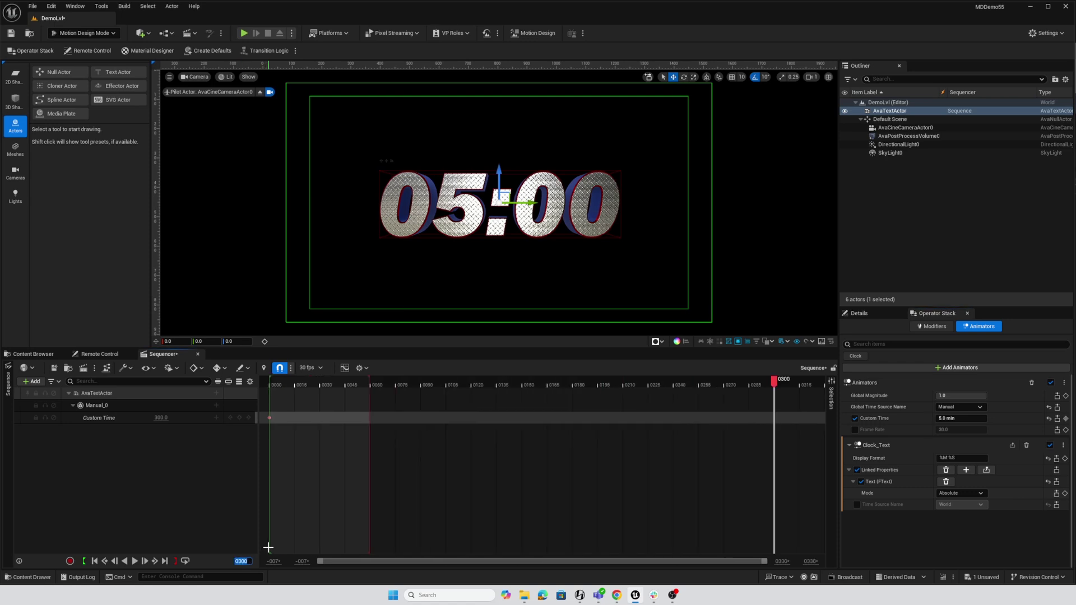
click(176, 561)
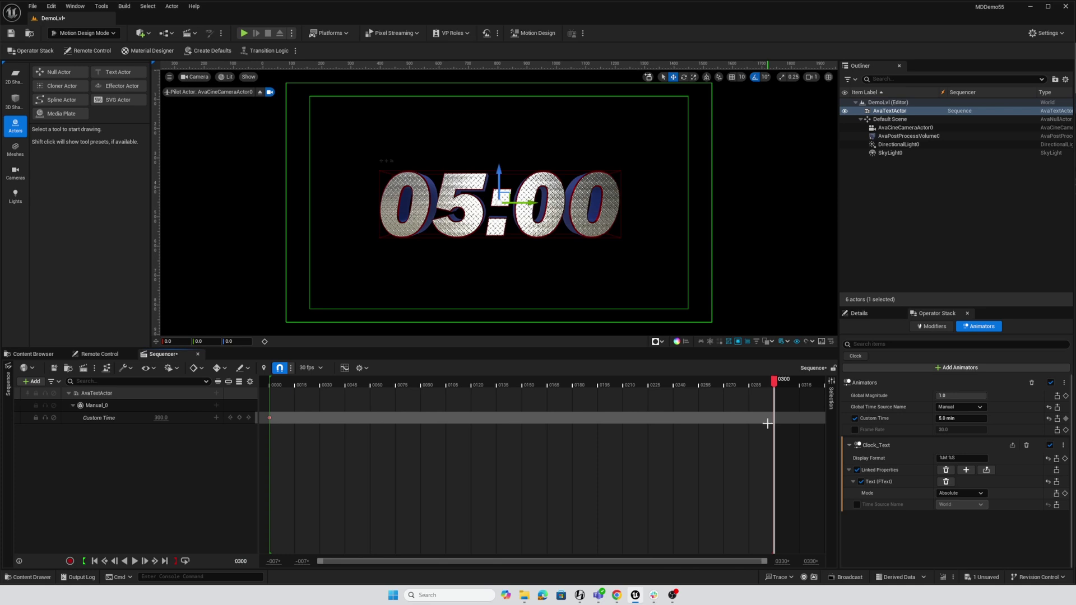
click(961, 420)
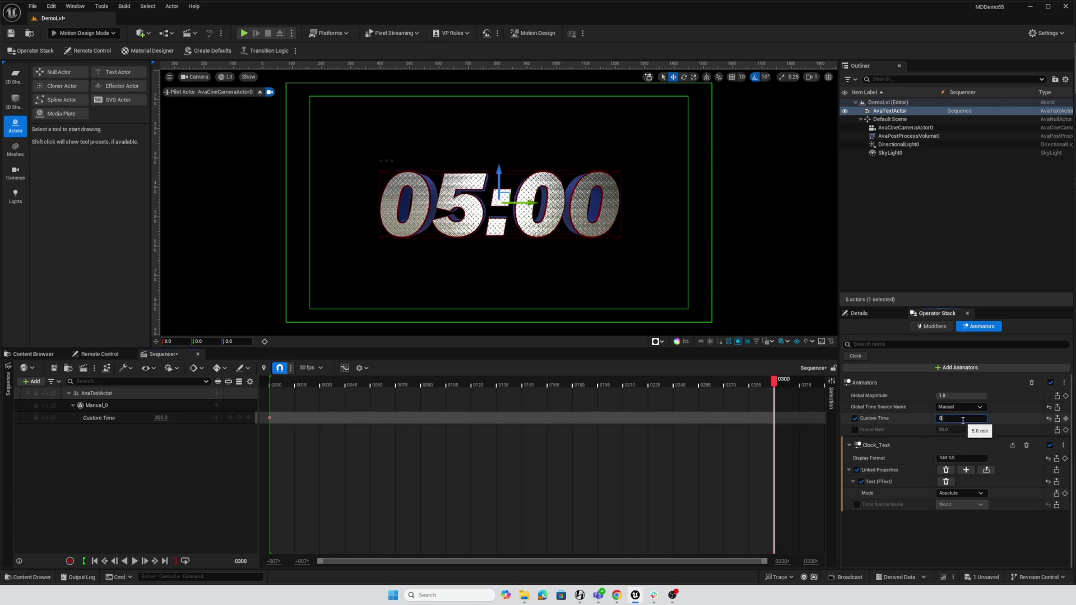
key(Return)
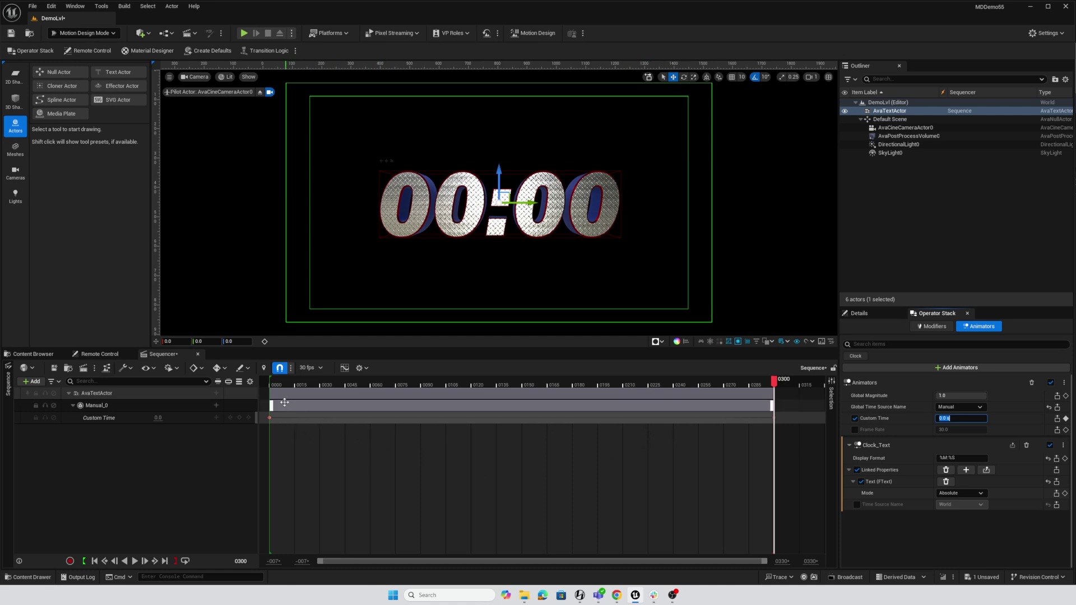
drag(275, 383, 769, 385)
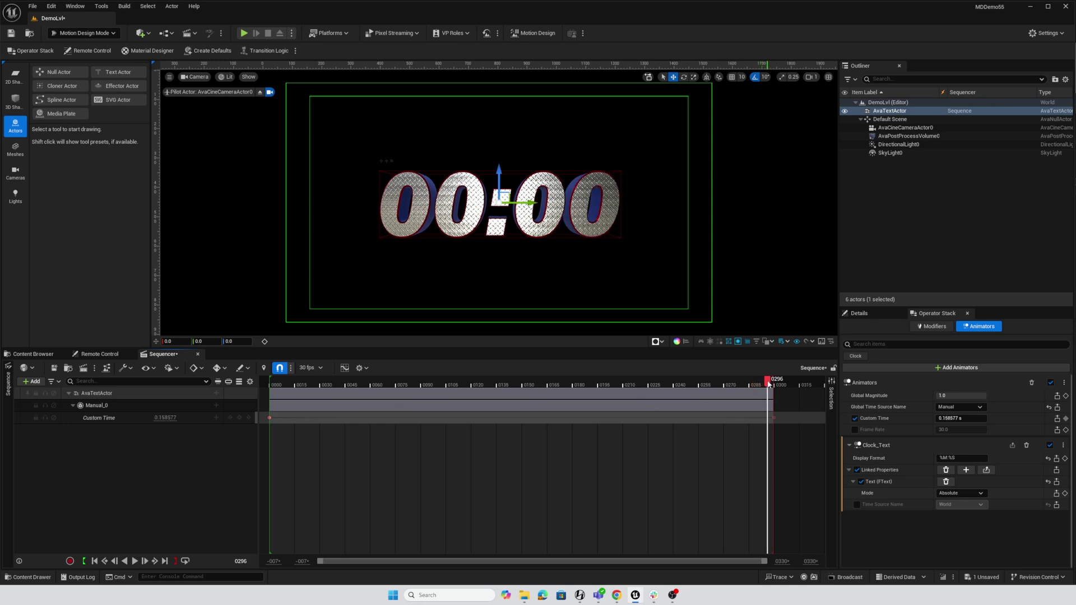
- Set the first and last Custom Time keys to Linear interpolation
right_click(271, 417)
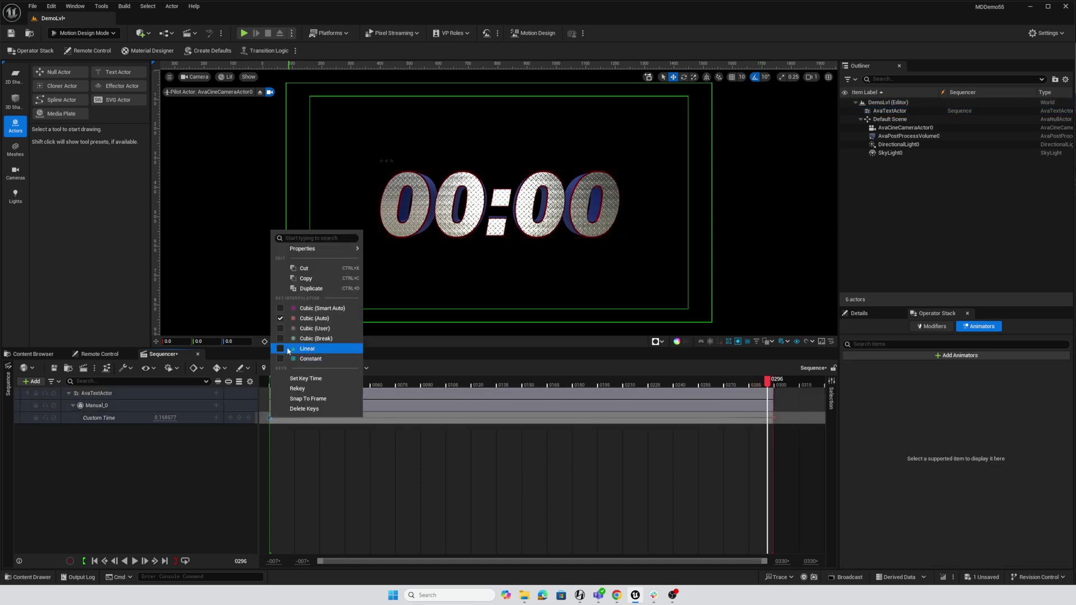
click(307, 349)
click(775, 418)
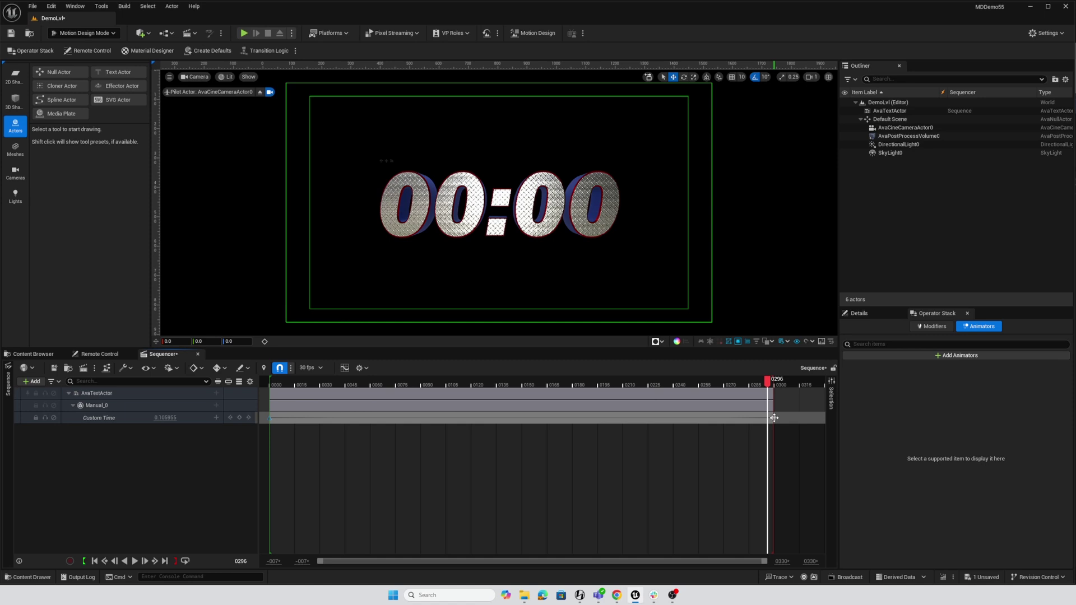
right_click(775, 419)
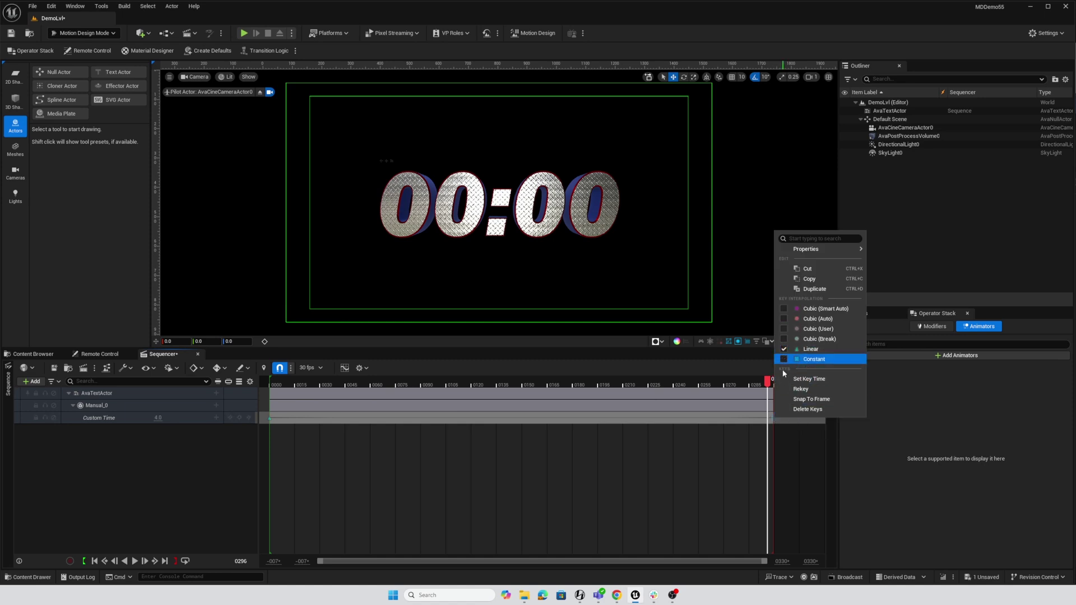
click(784, 349)
- Select both Custom Time keys, rewind to the start, and check the straight descending curve in the Curve Editor
drag(795, 423, 298, 415)
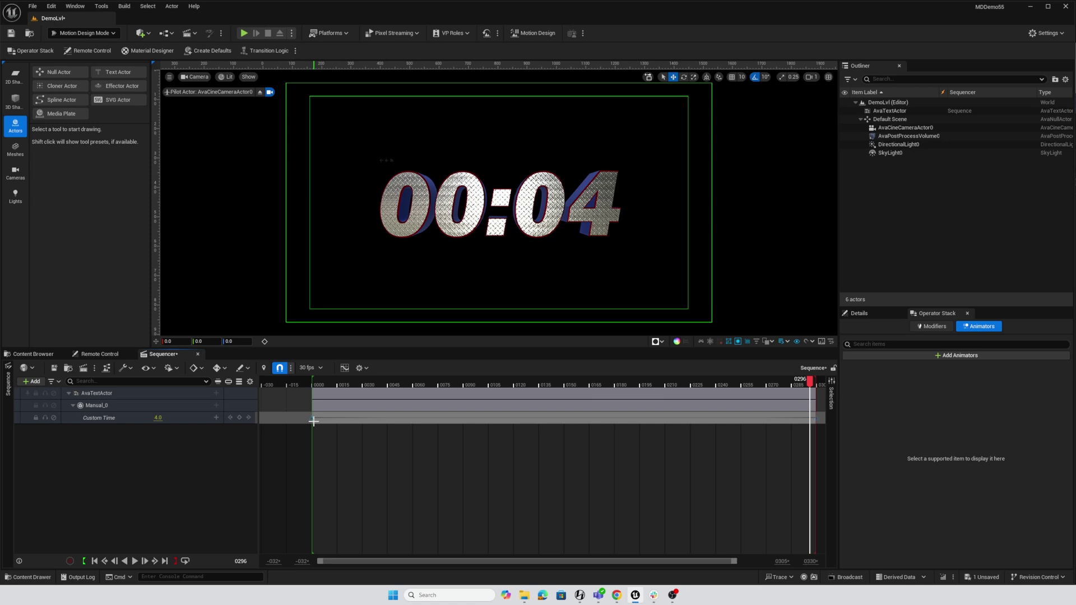
right_click(313, 421)
click(461, 482)
click(94, 561)
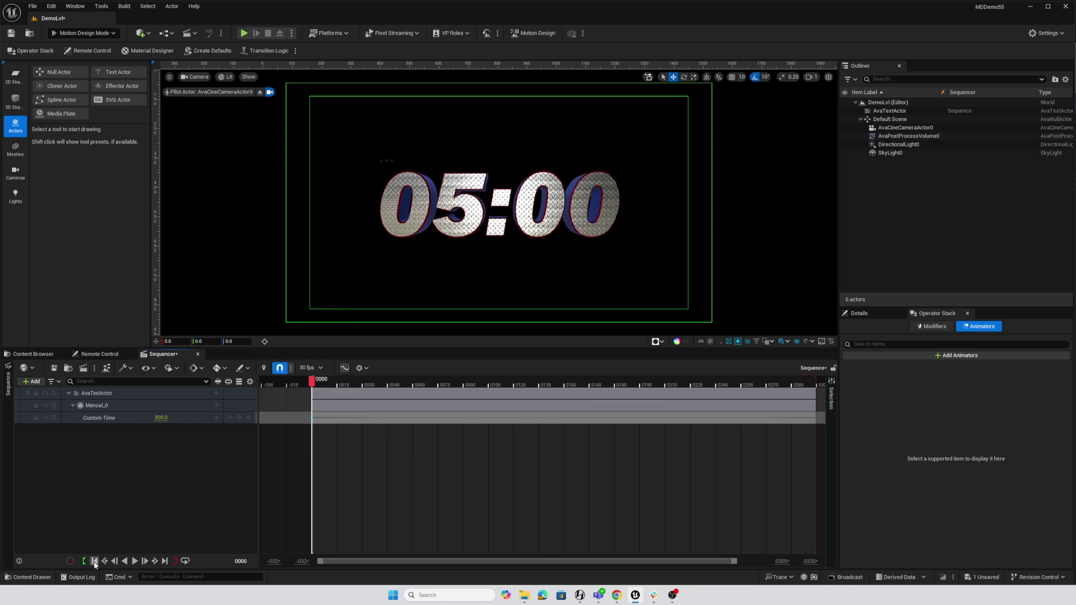
click(345, 368)
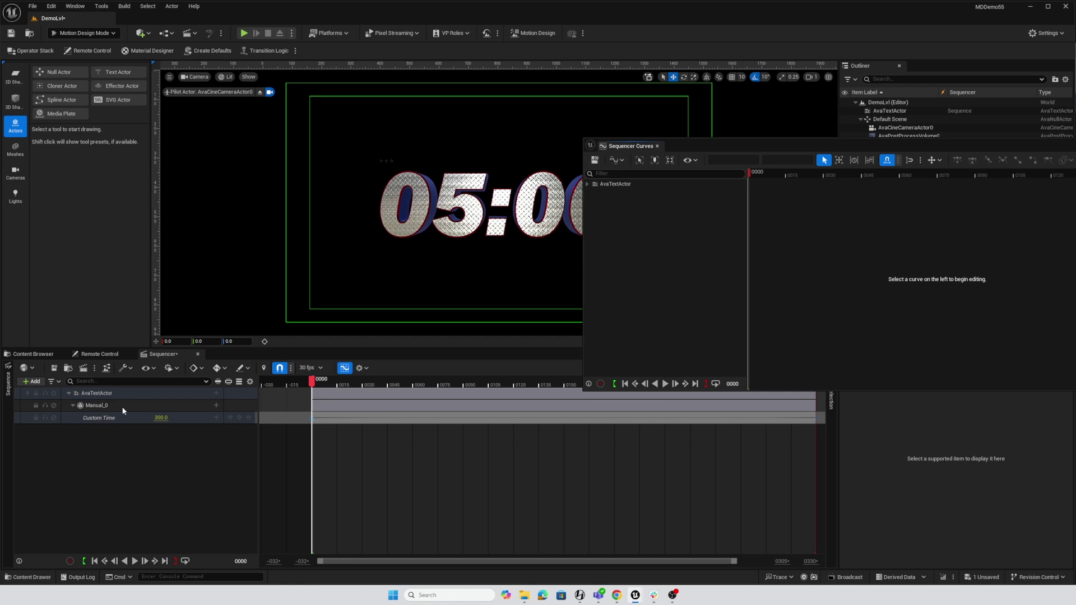
click(101, 418)
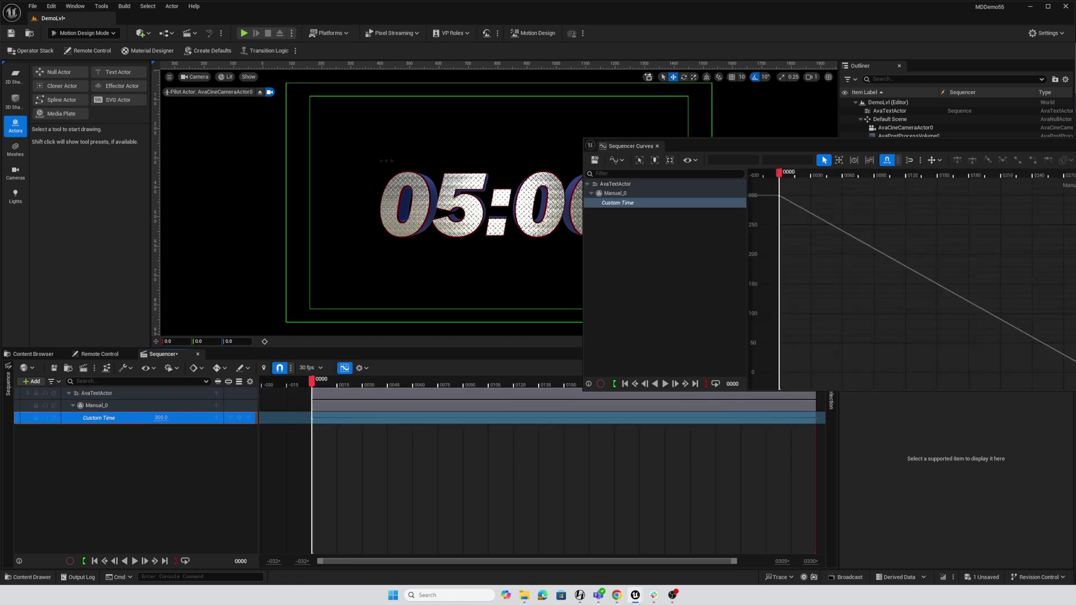
click(344, 368)
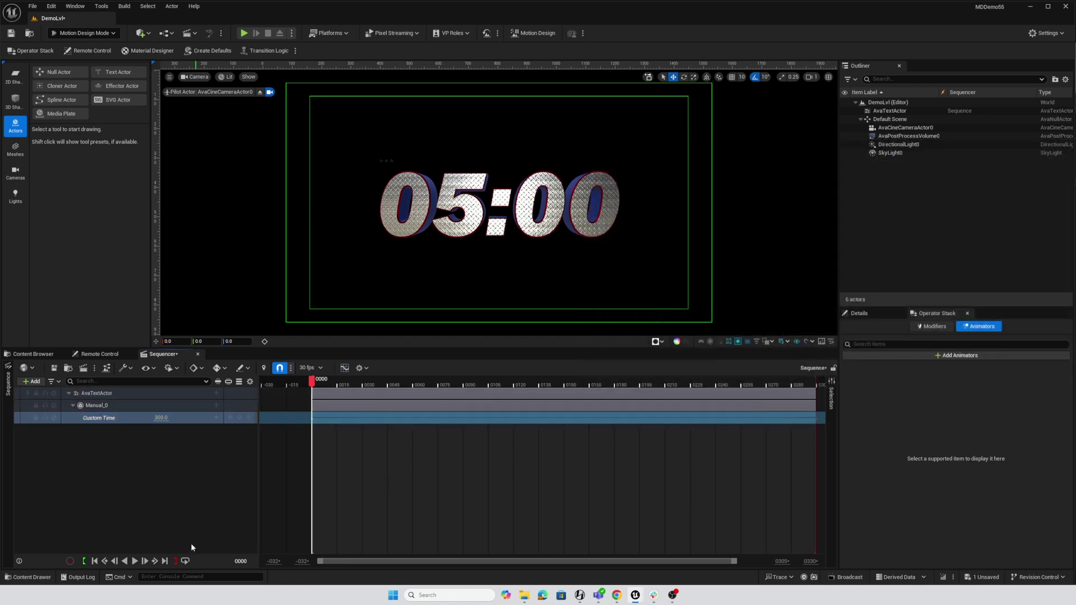
click(136, 561)
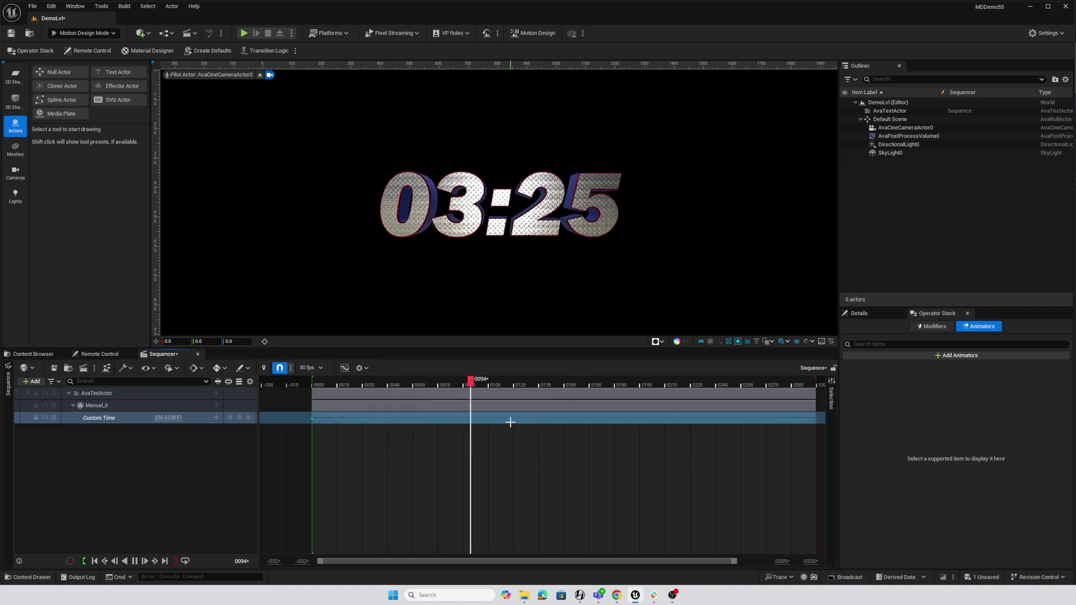
click(135, 561)
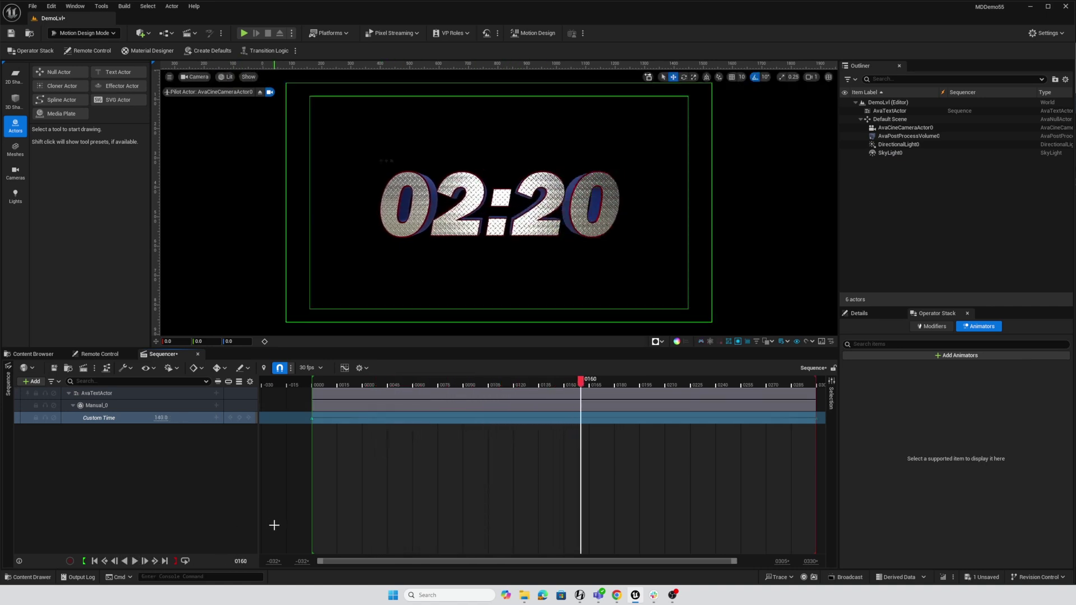
click(311, 381)
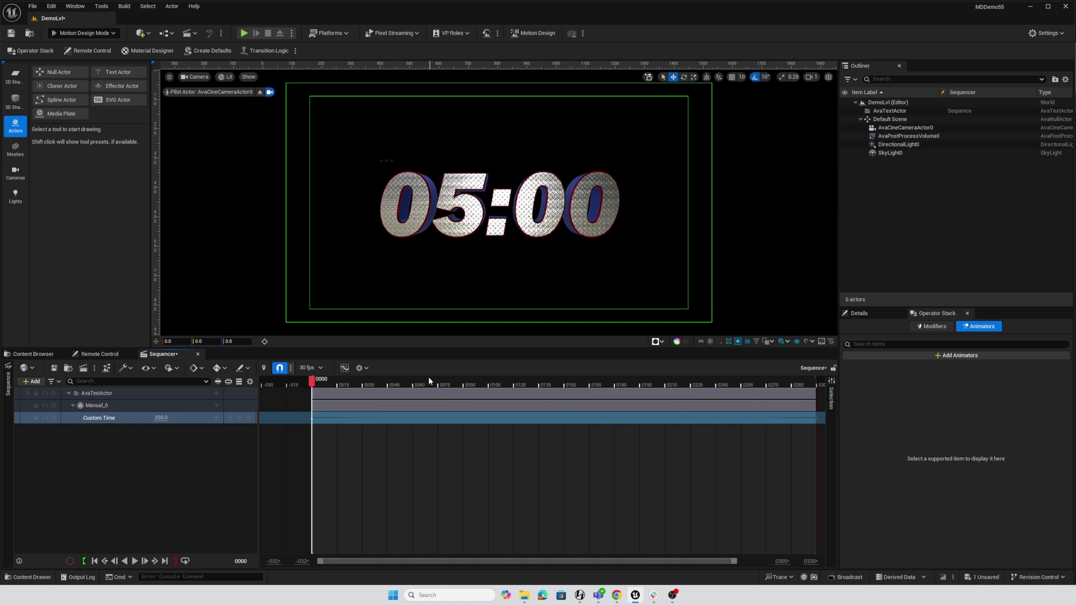
click(413, 386)
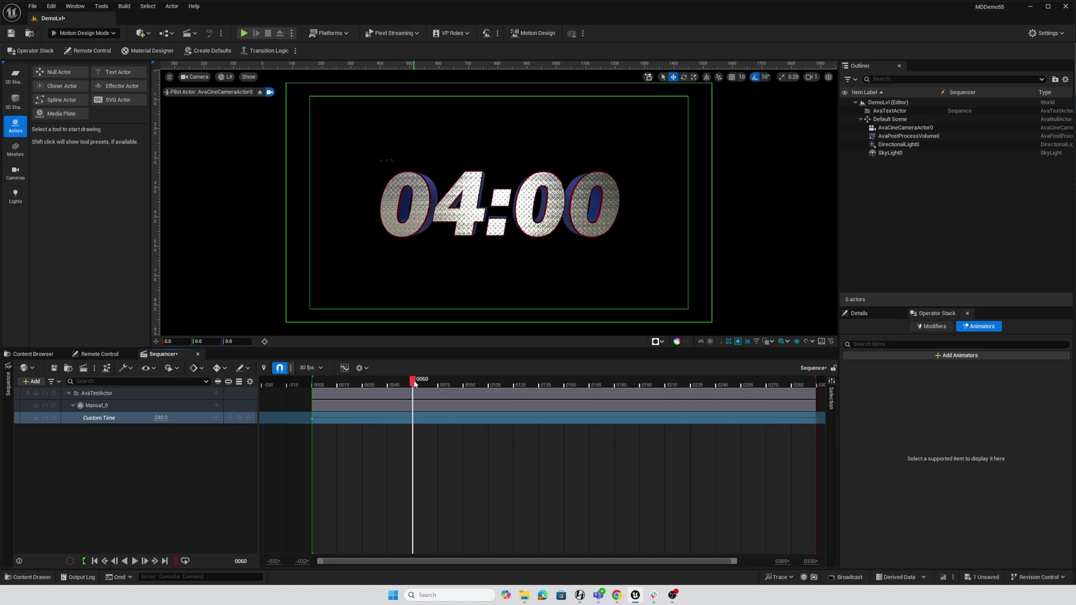
- Stretch the Custom Time section and final key to frame 6000, then play the countdown from the start
click(240, 562)
text(6000)
key(Return)
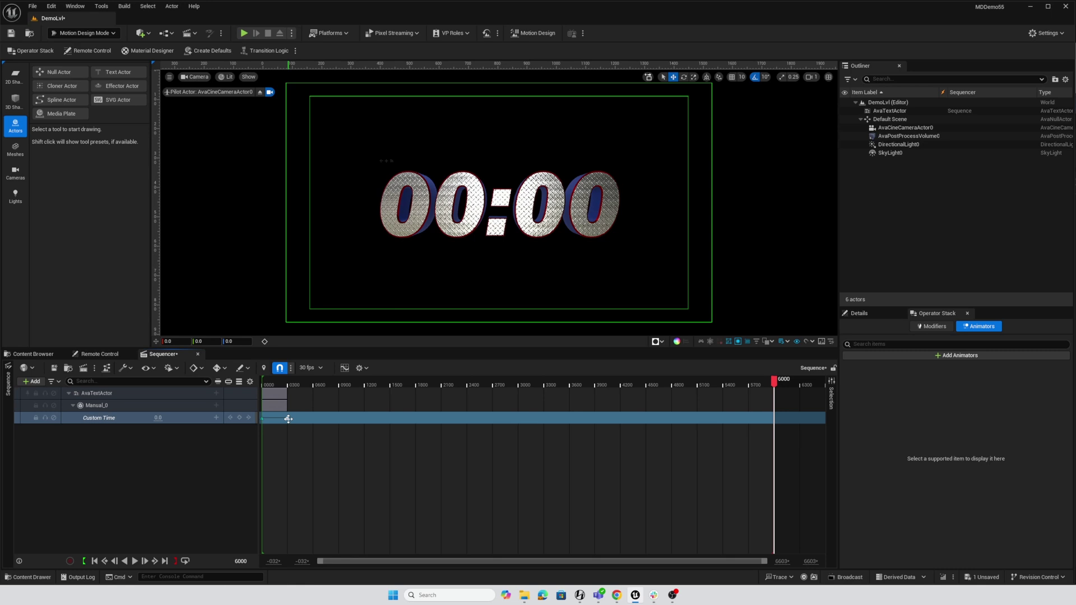
drag(288, 419, 774, 421)
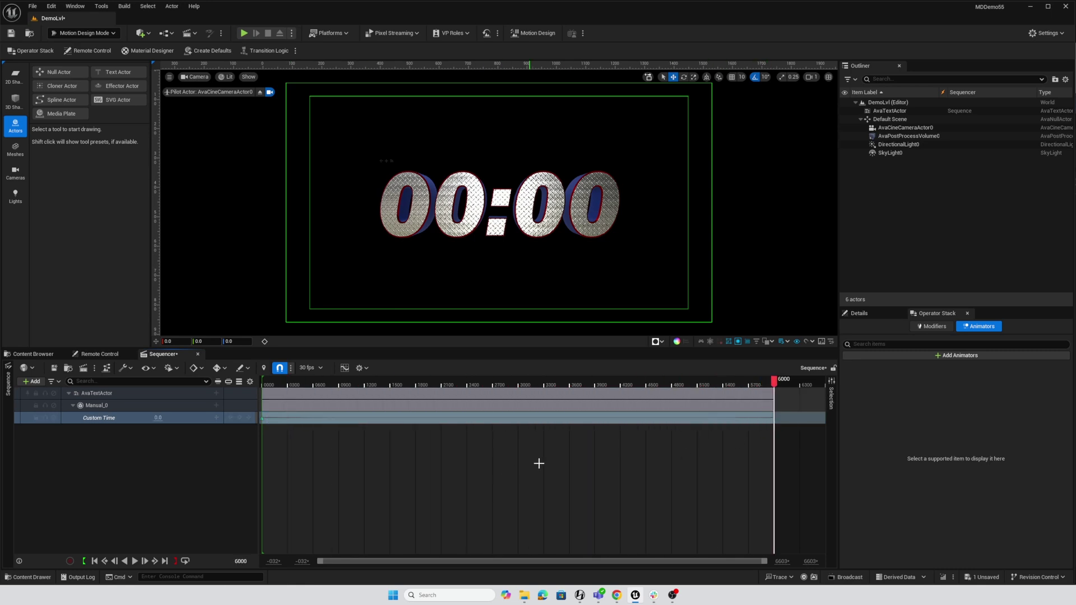
click(519, 385)
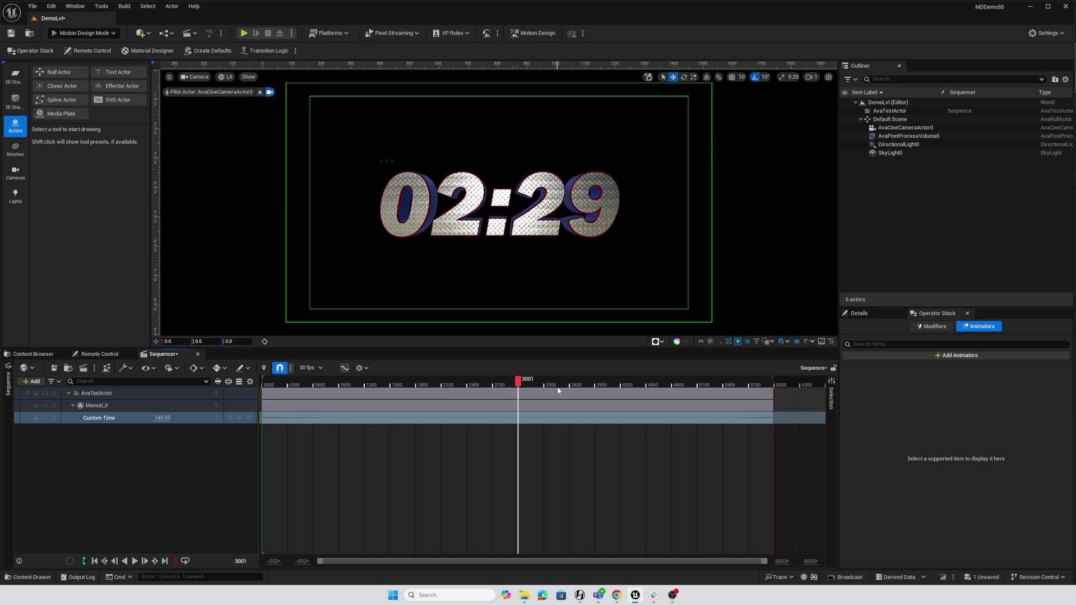
click(95, 561)
click(134, 561)
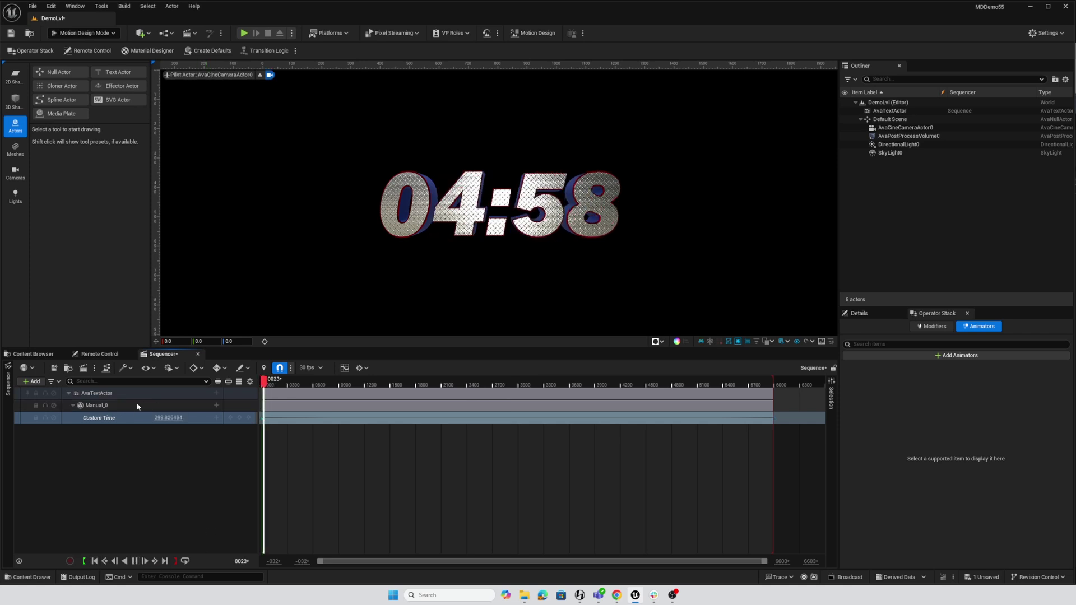